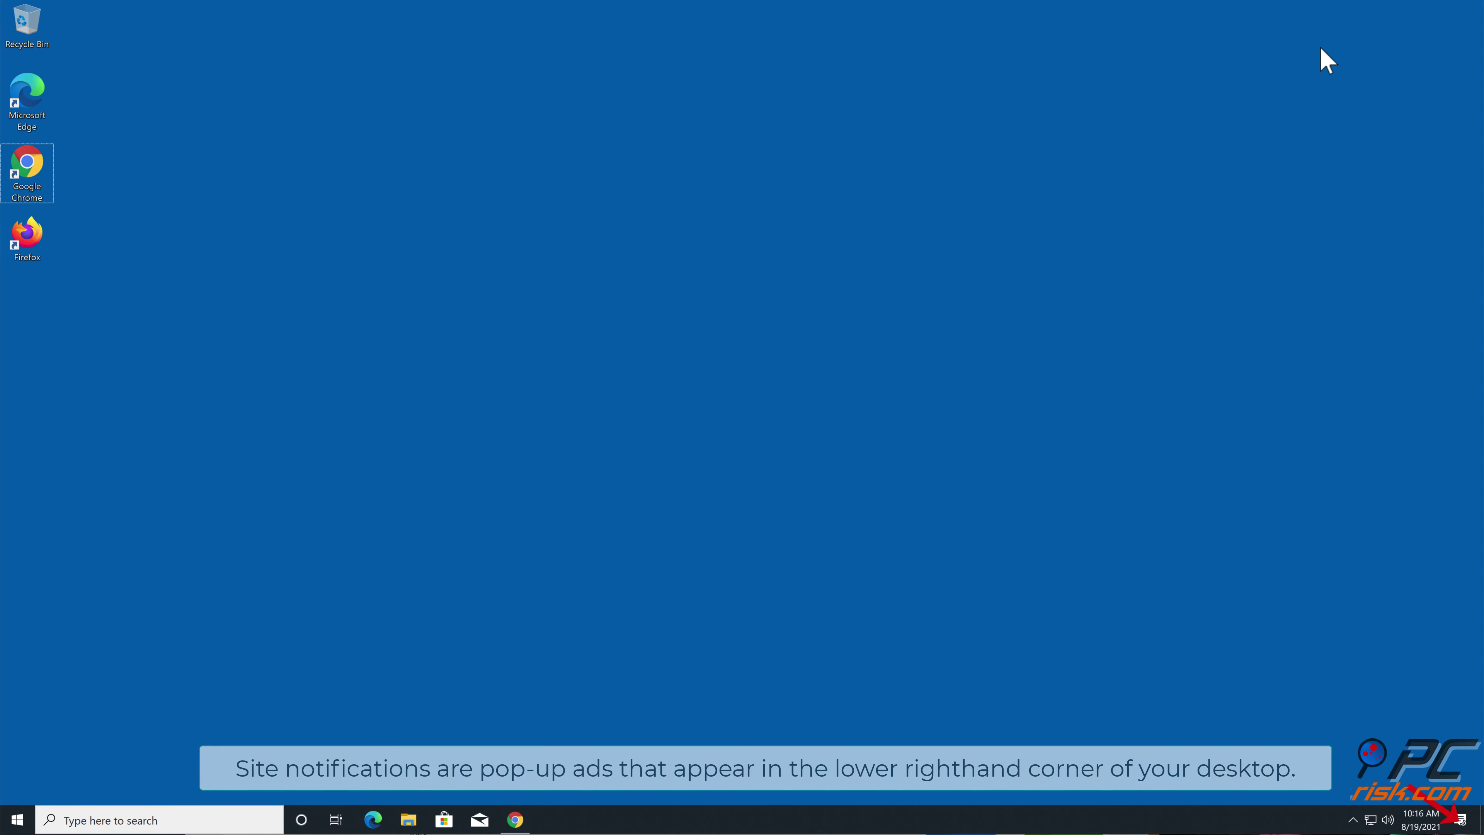
# Launch Google Chrome from its desktop shortcut.
pyautogui.press('Return')
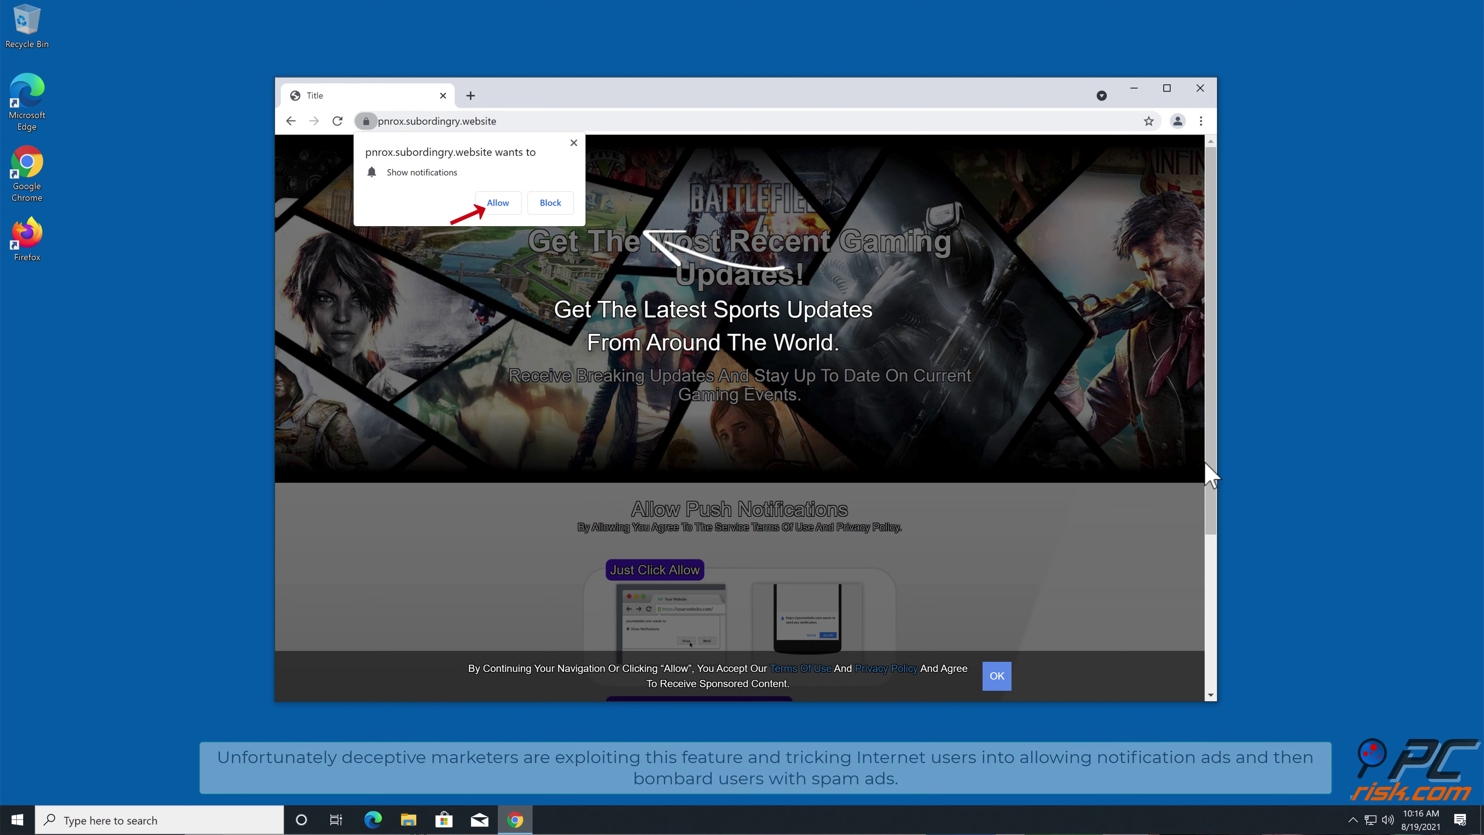
# Allow pnrox.subordingry.website to show notifications, then close the Chrome window.
pyautogui.click(491, 205)
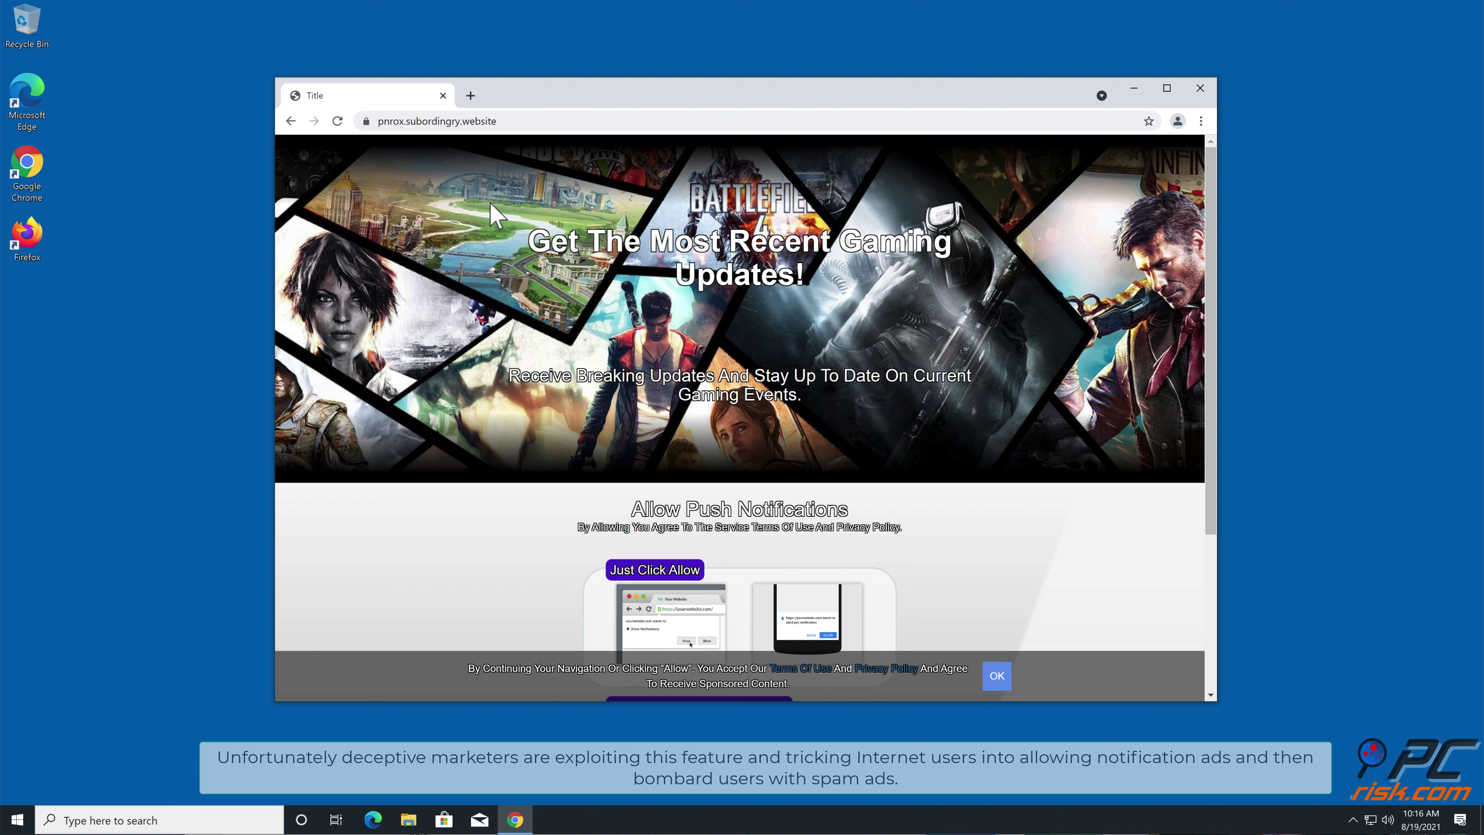
pyautogui.click(1200, 88)
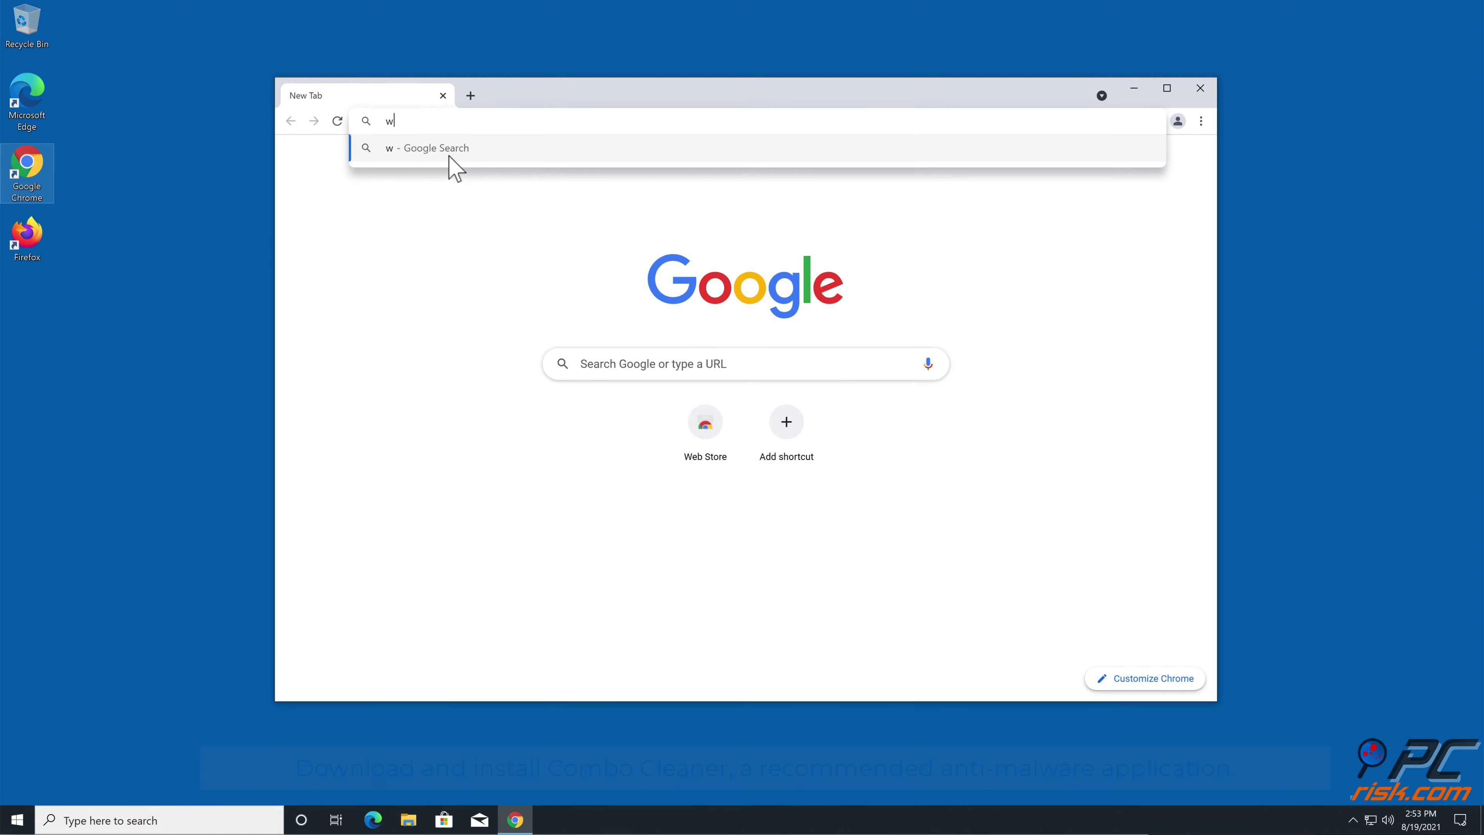
pyautogui.write('ocleaner.com')
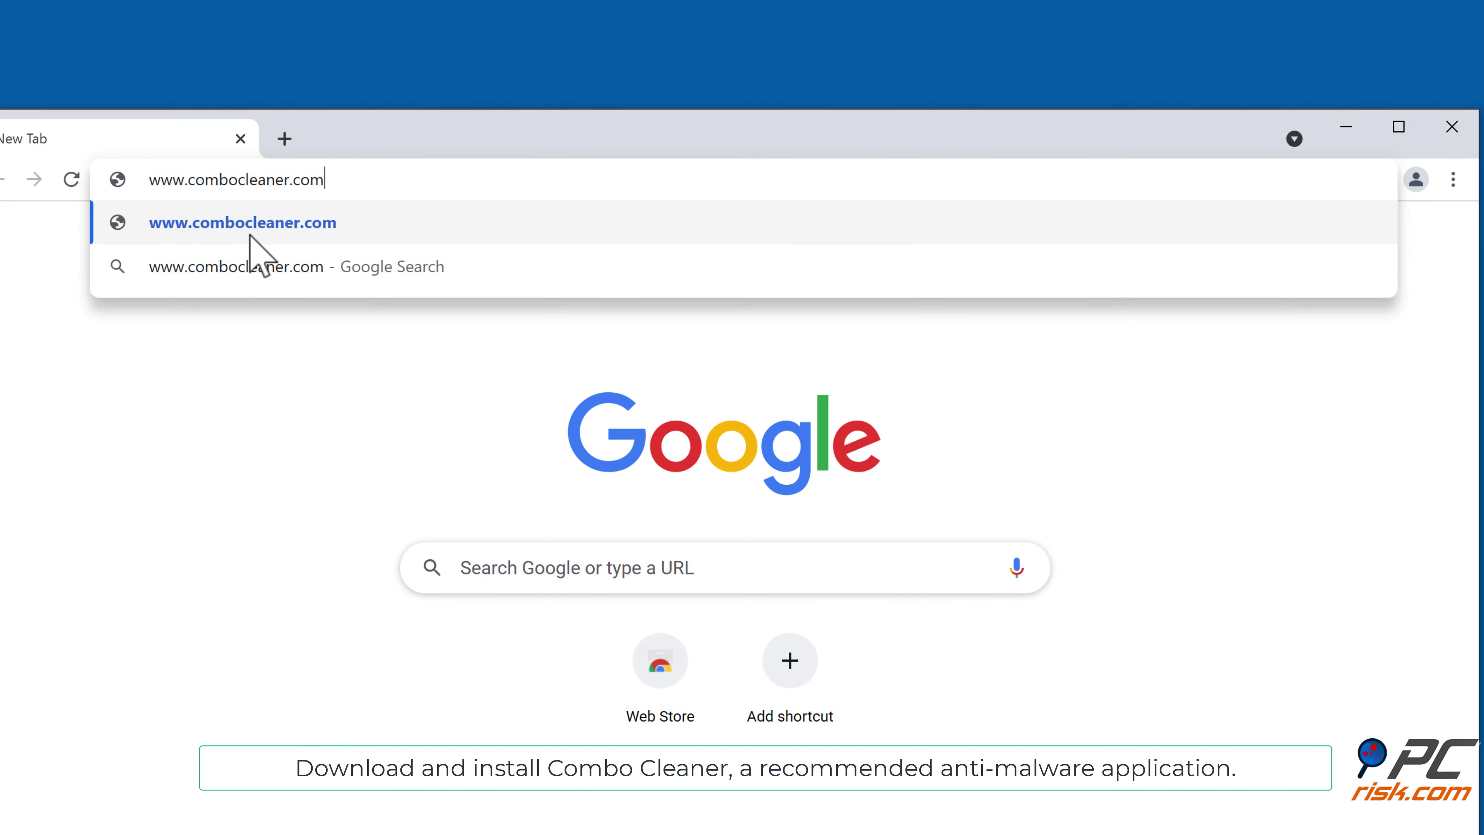
pyautogui.press('Return')
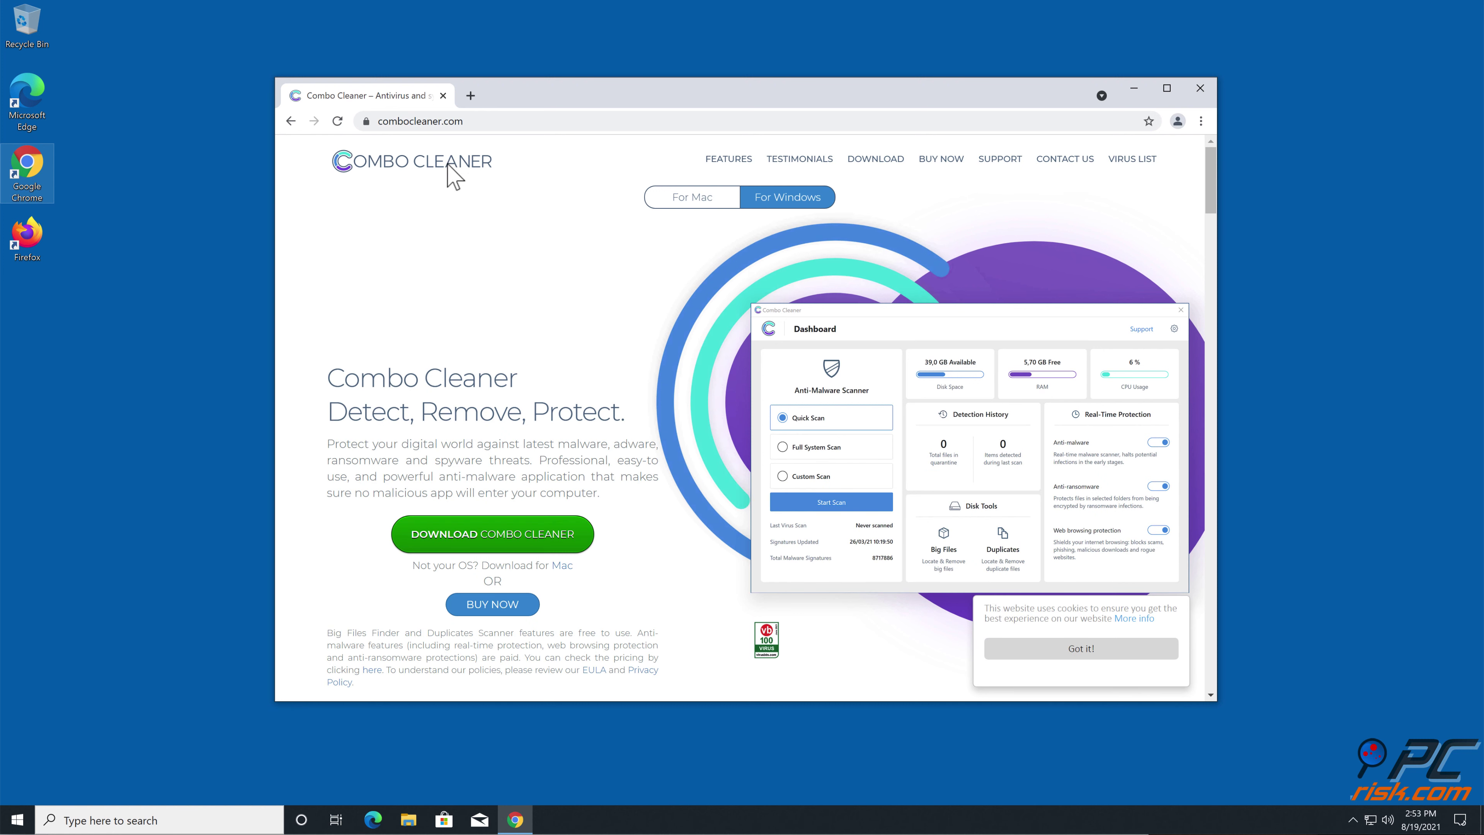
pyautogui.click(481, 533)
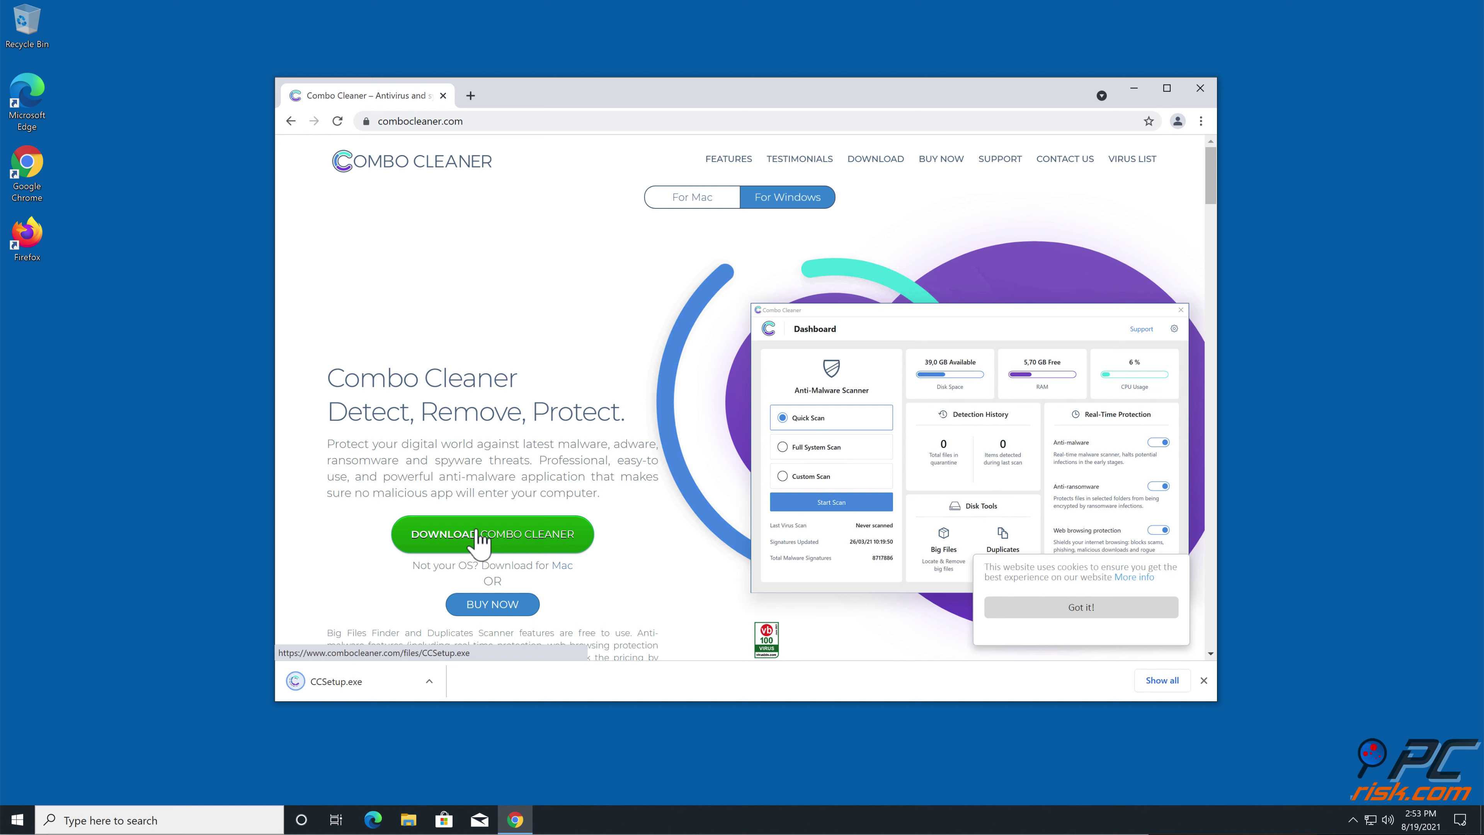
# Run CCSetup.exe, approve the UAC prompt, and install Combo Cleaner to the default folder.
pyautogui.click(386, 672)
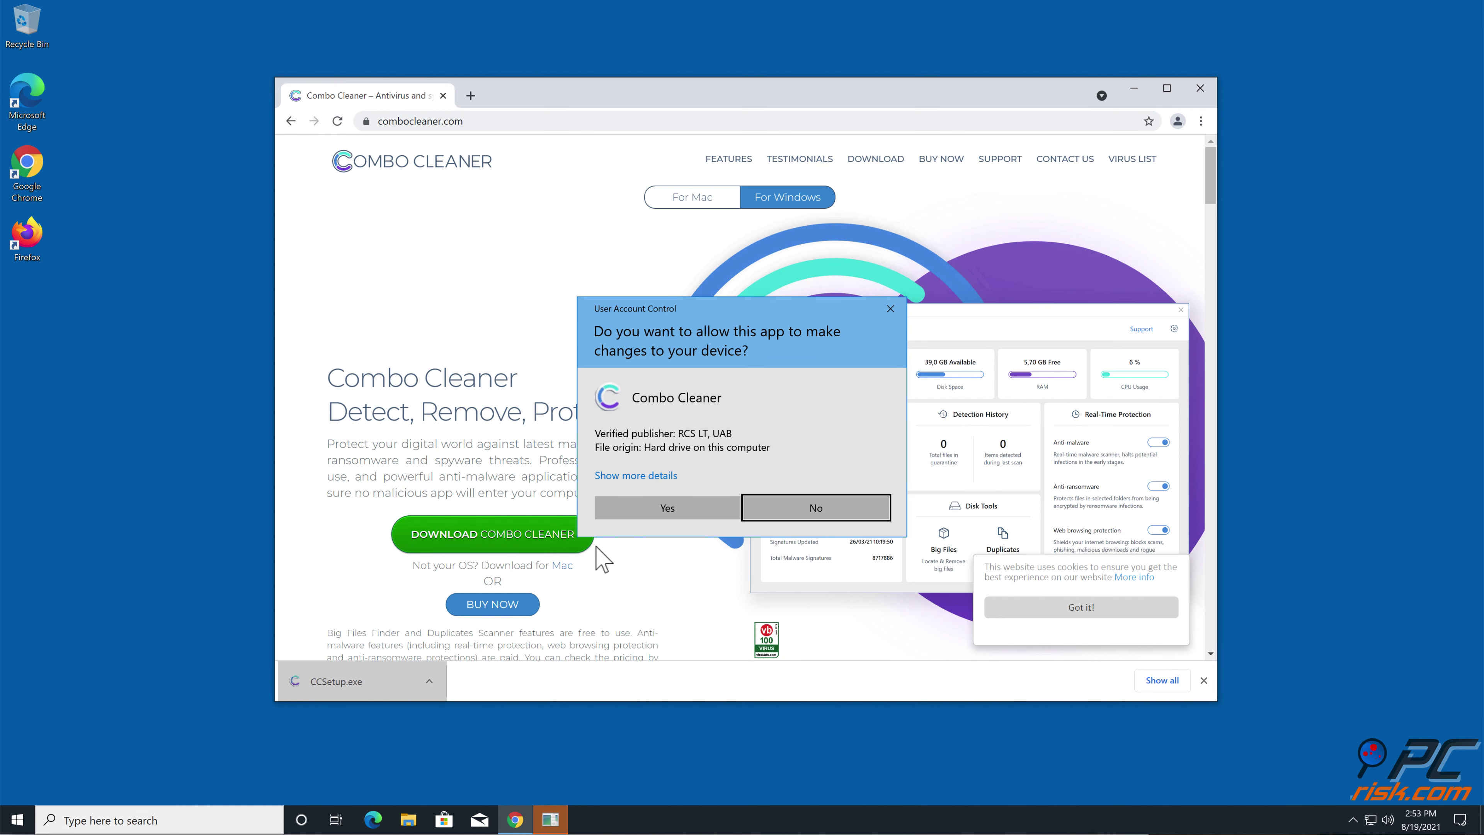
pyautogui.click(669, 506)
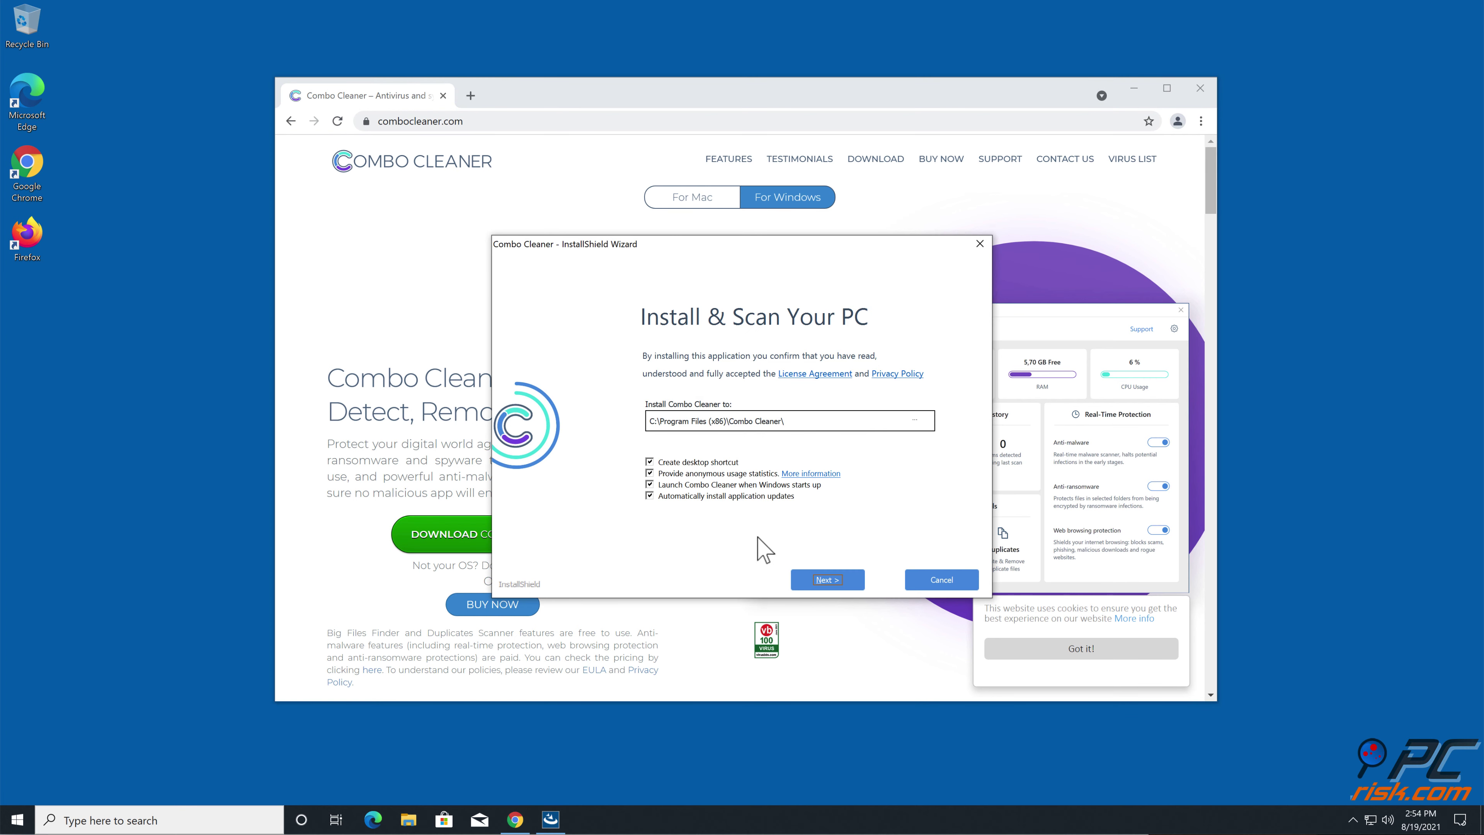
pyautogui.click(830, 580)
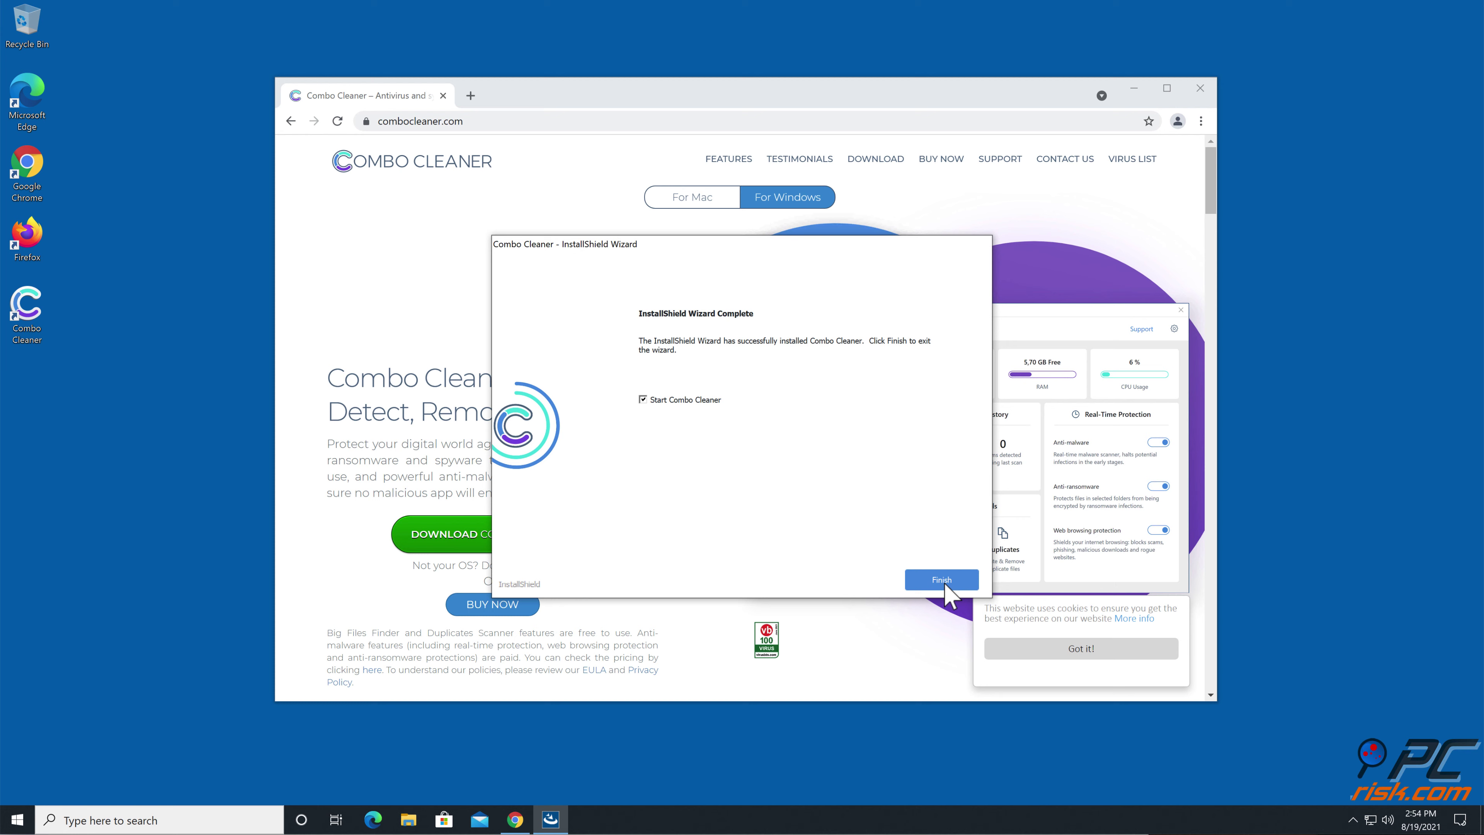
pyautogui.click(942, 580)
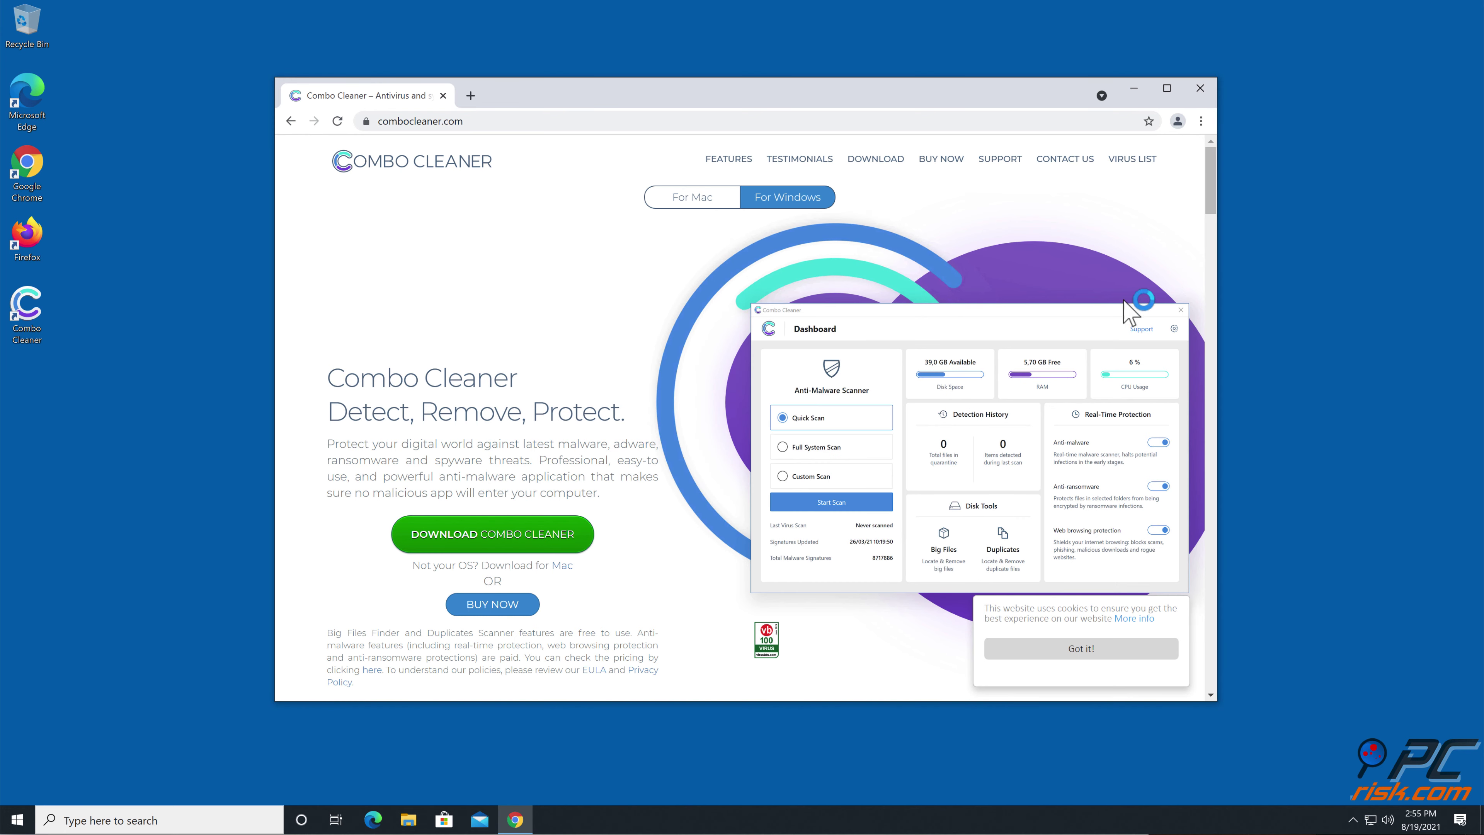
# Close Chrome, quick-scan with Combo Cleaner, and quarantine the pnrox.subordingry.website Ads item.
pyautogui.click(1197, 94)
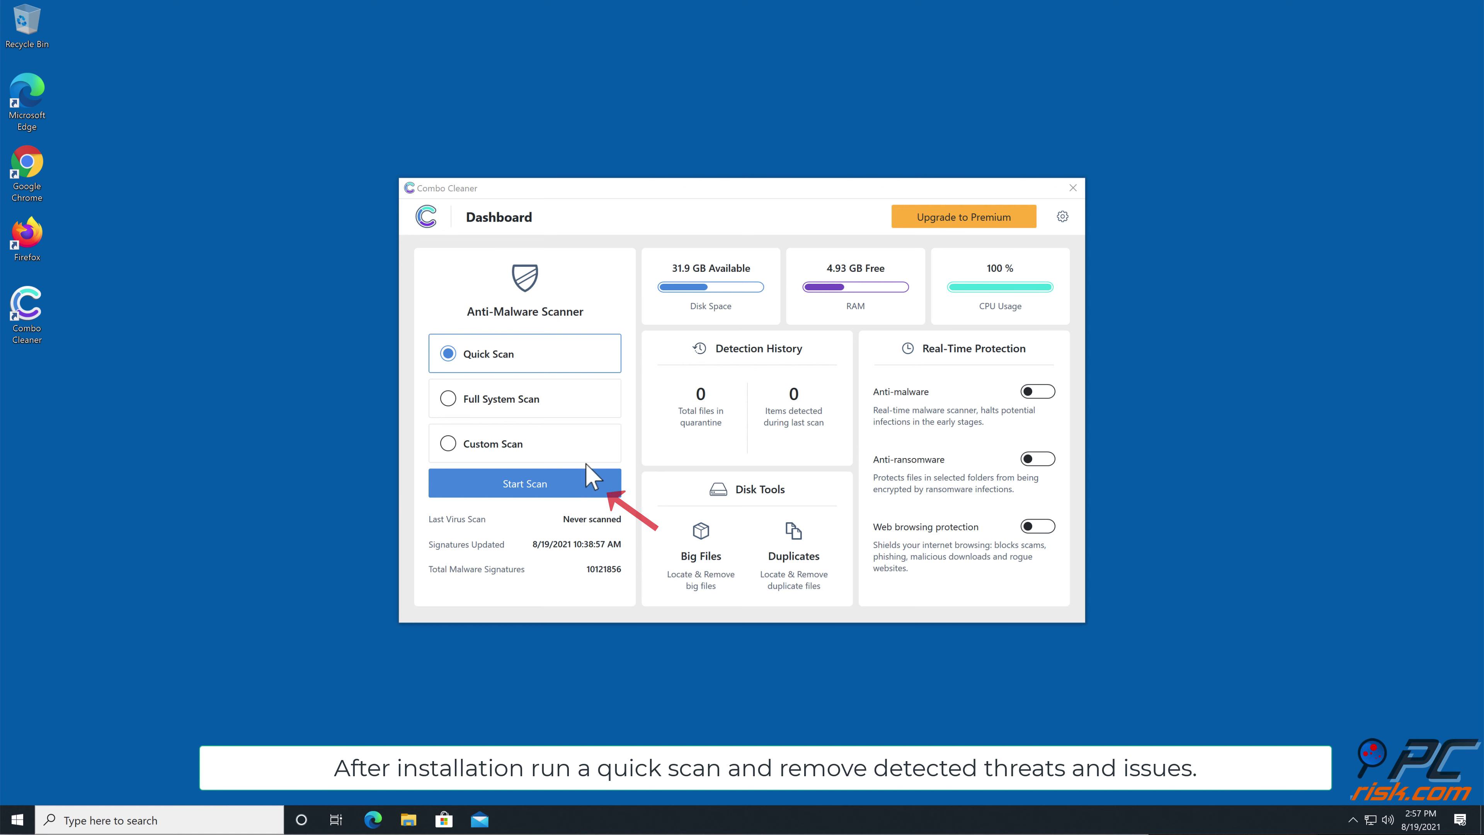
pyautogui.click(567, 488)
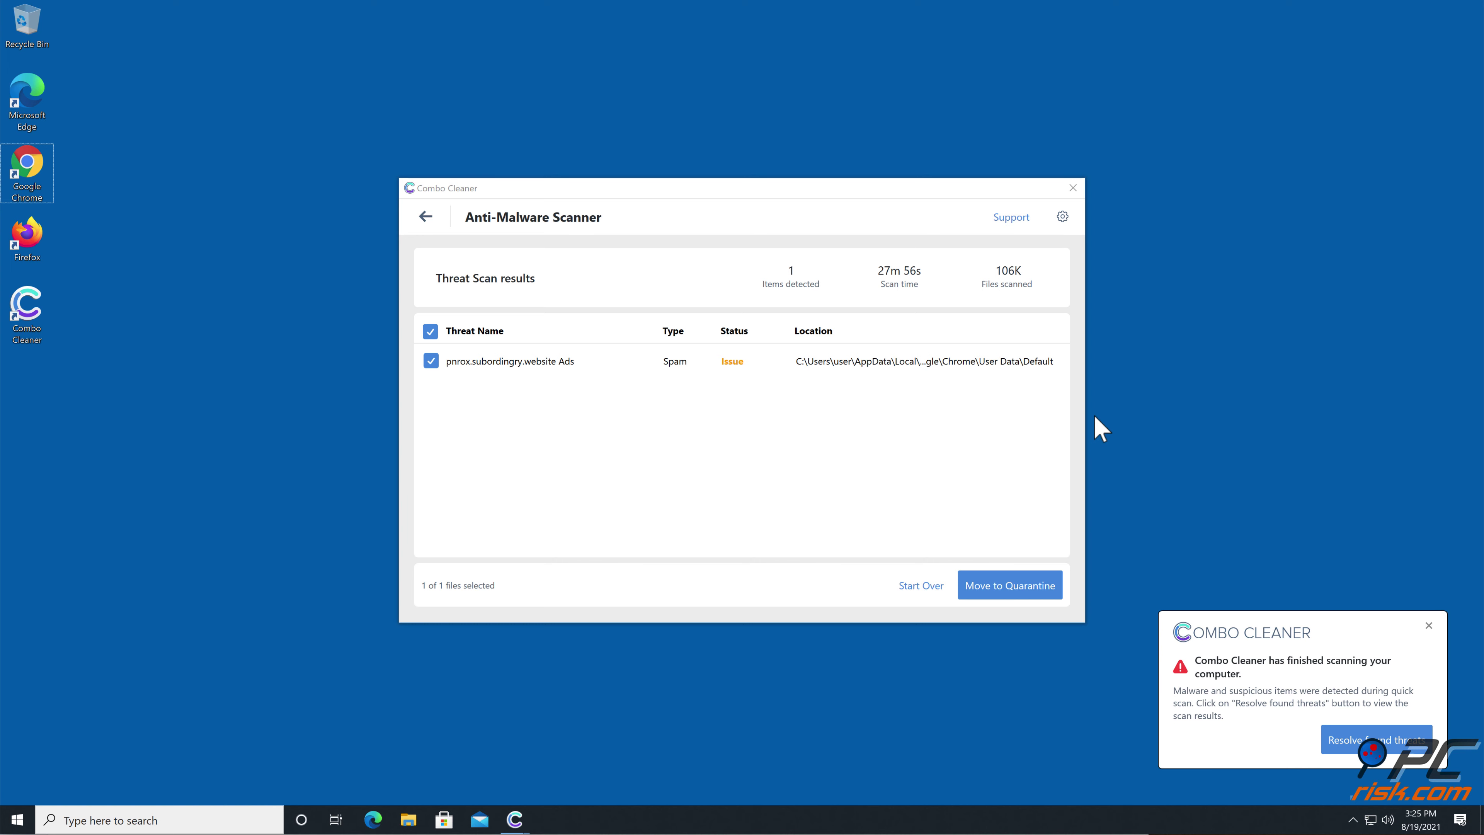
pyautogui.click(1010, 586)
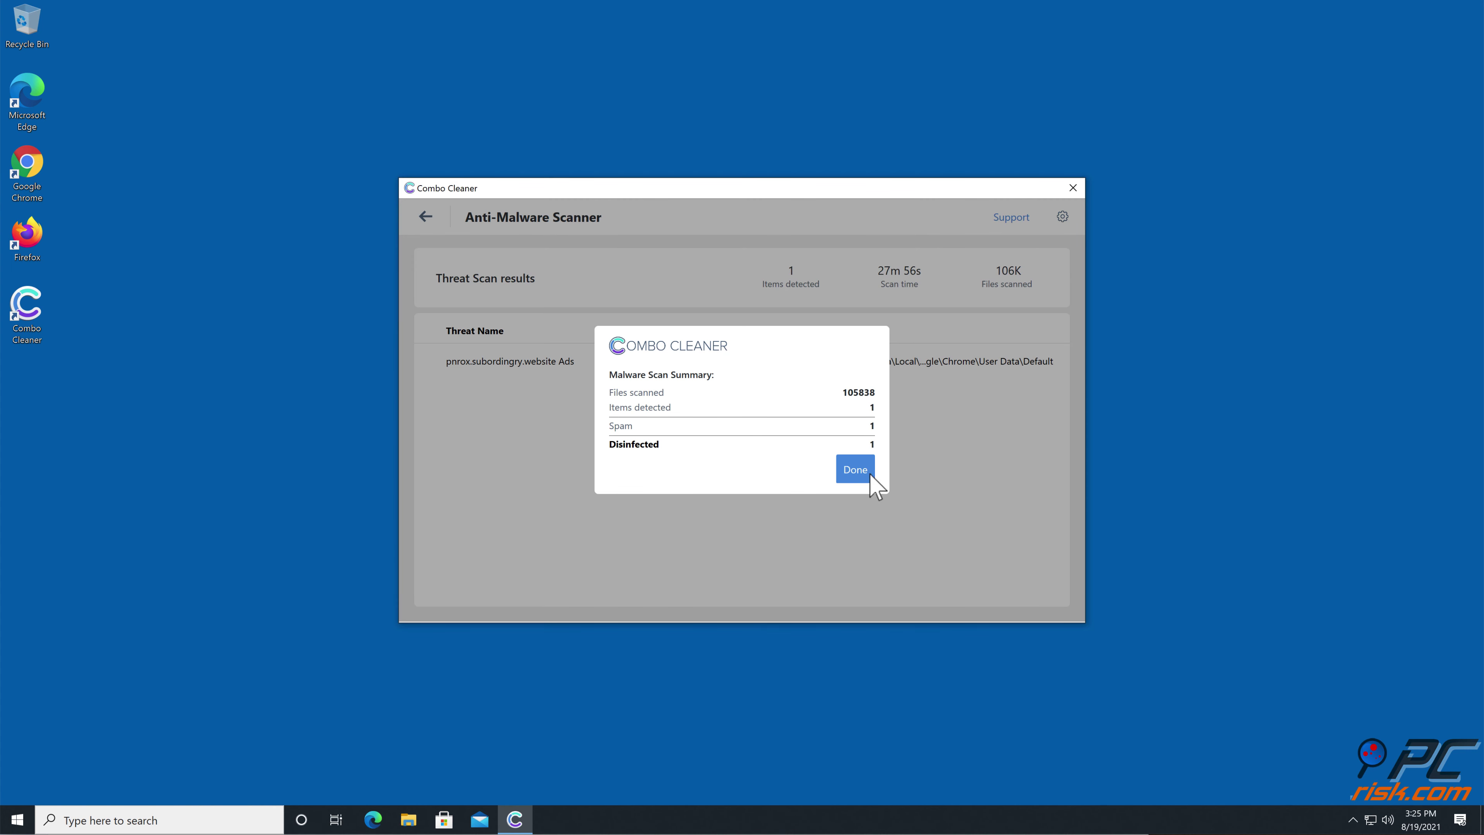
pyautogui.click(868, 474)
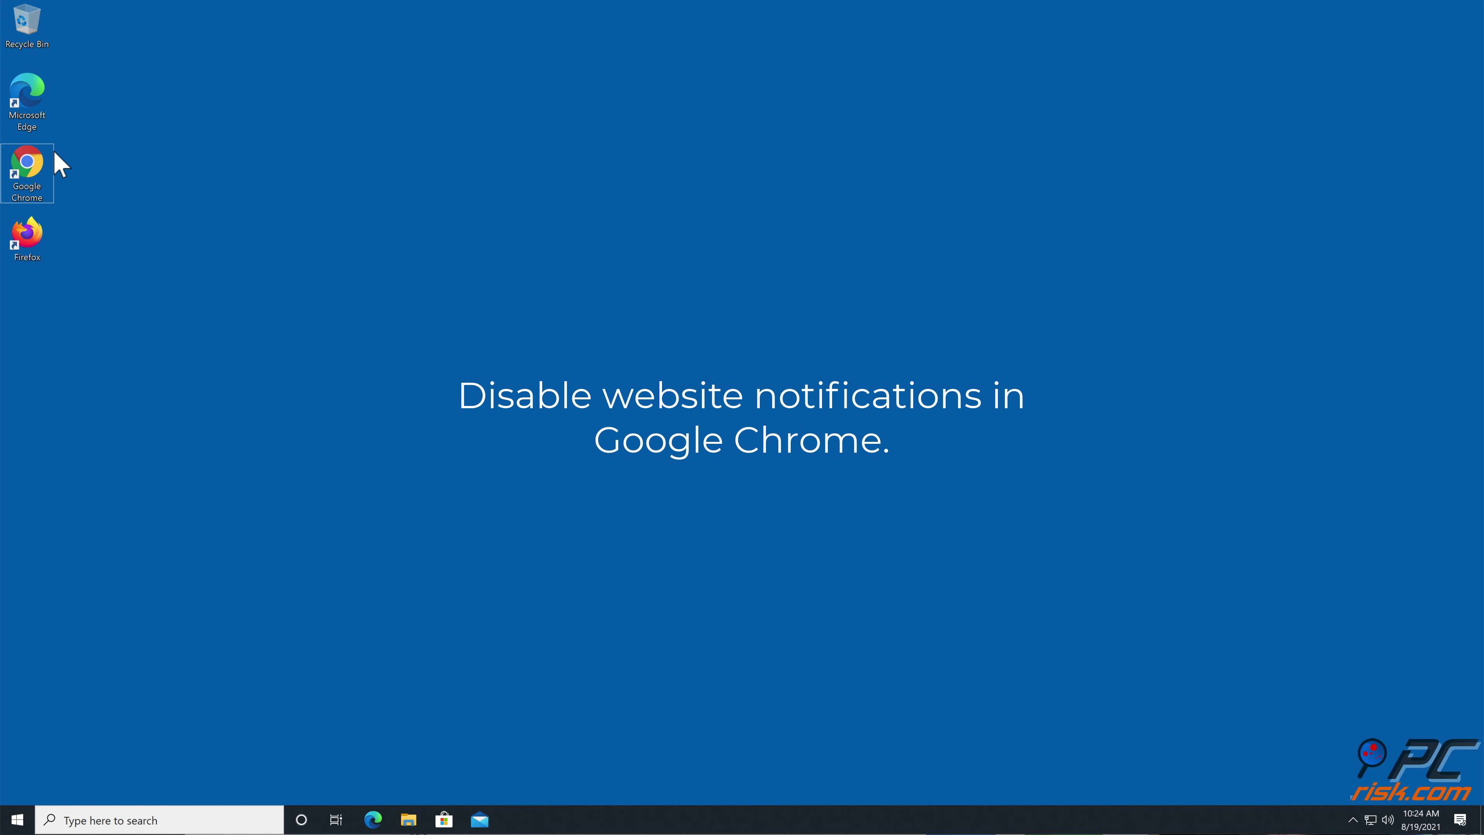
# Launch Chrome and go to Settings > Privacy and security > Site Settings.
pyautogui.doubleClick(22, 166)
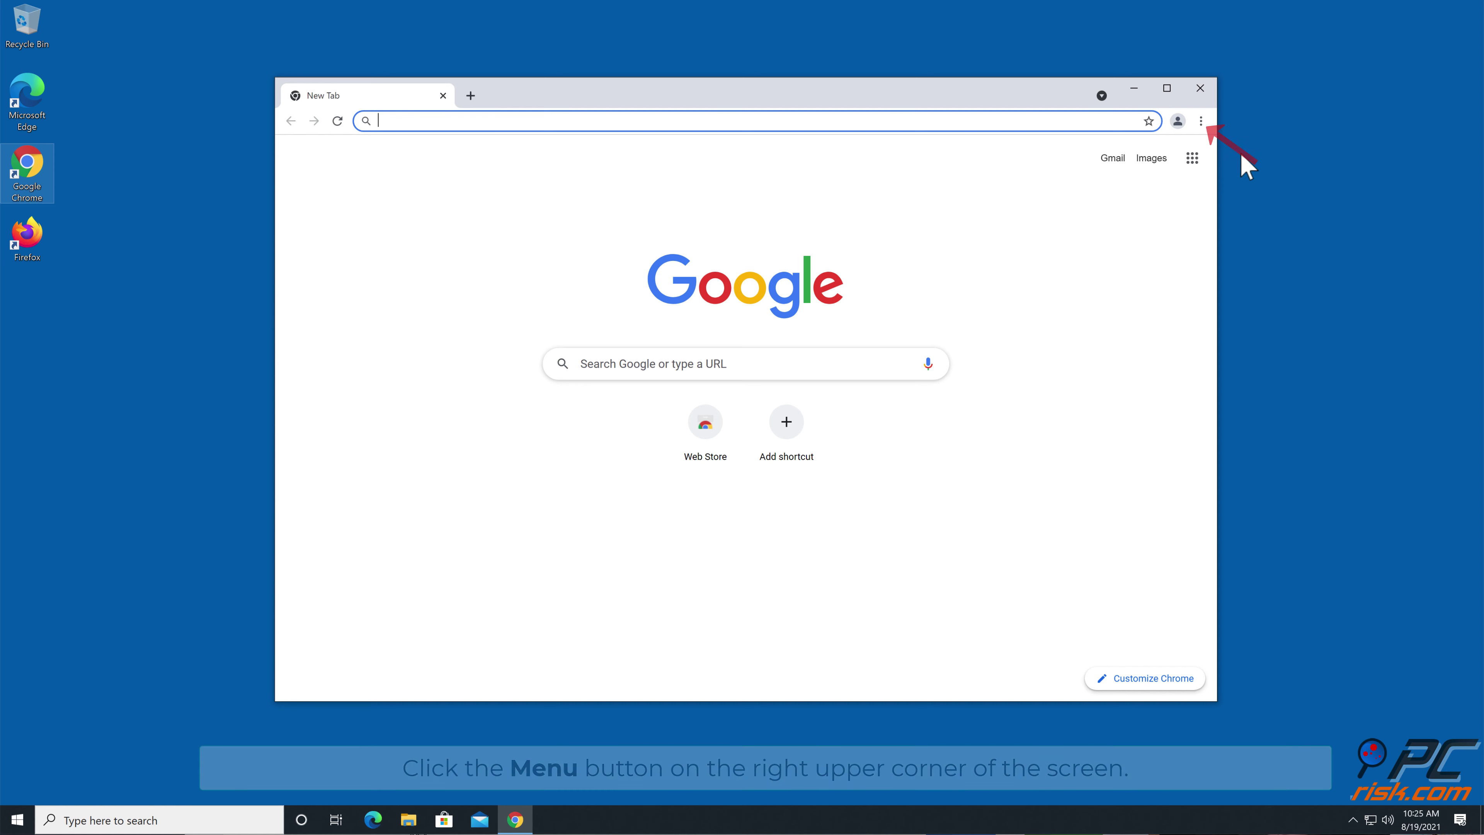
pyautogui.click(1201, 121)
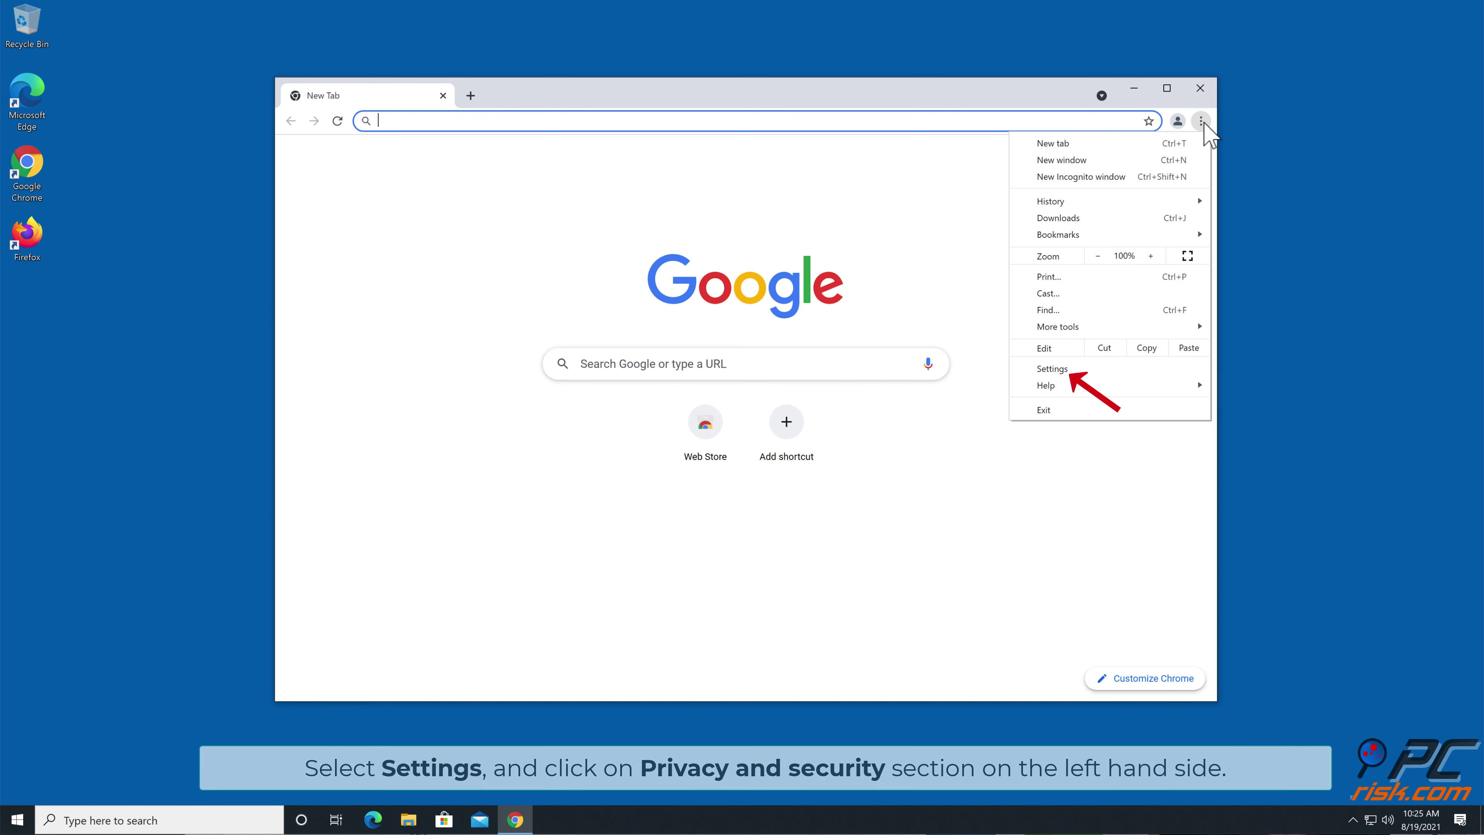
pyautogui.click(1059, 368)
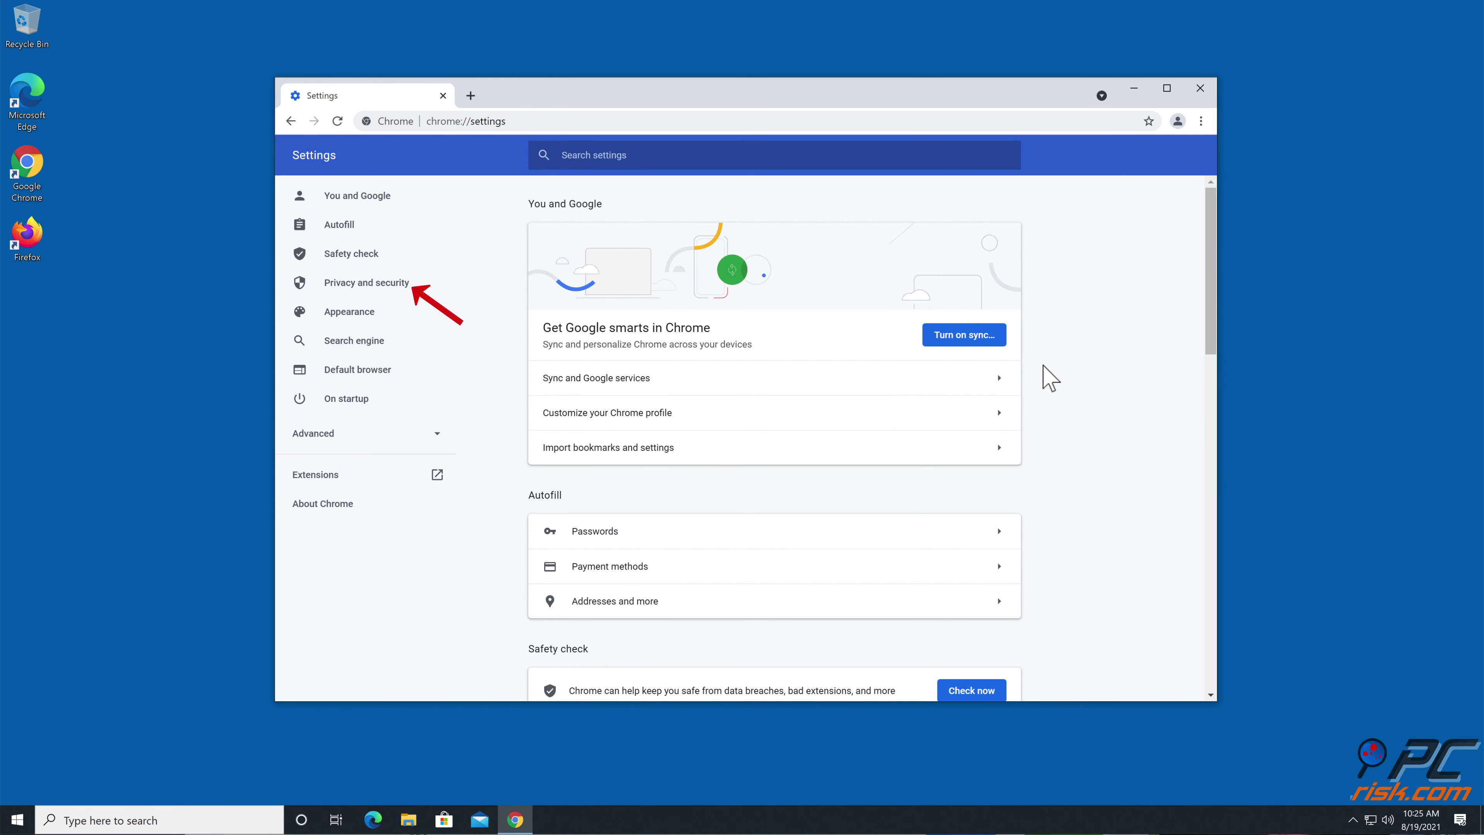
pyautogui.click(379, 287)
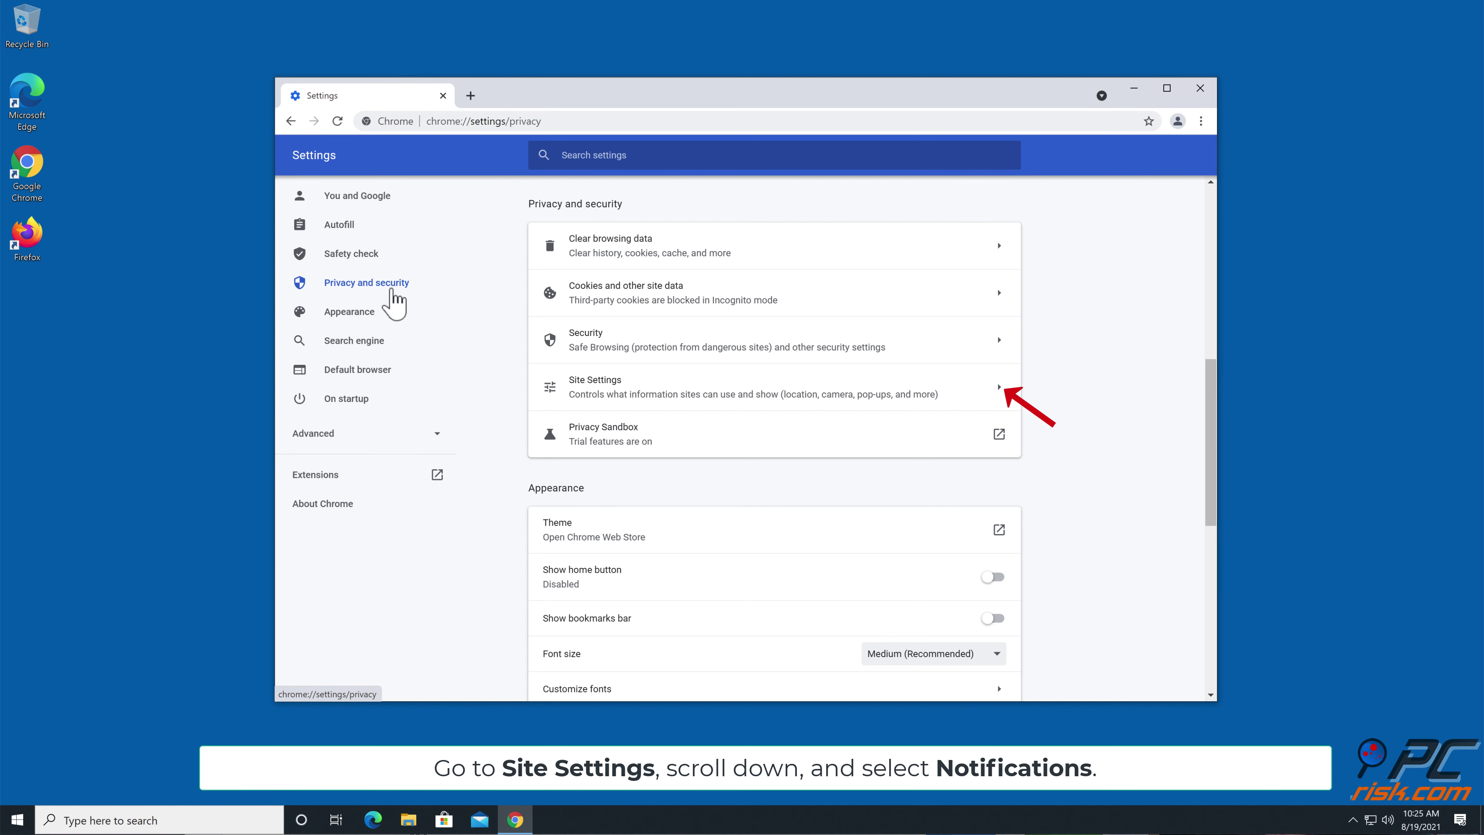
pyautogui.click(1000, 387)
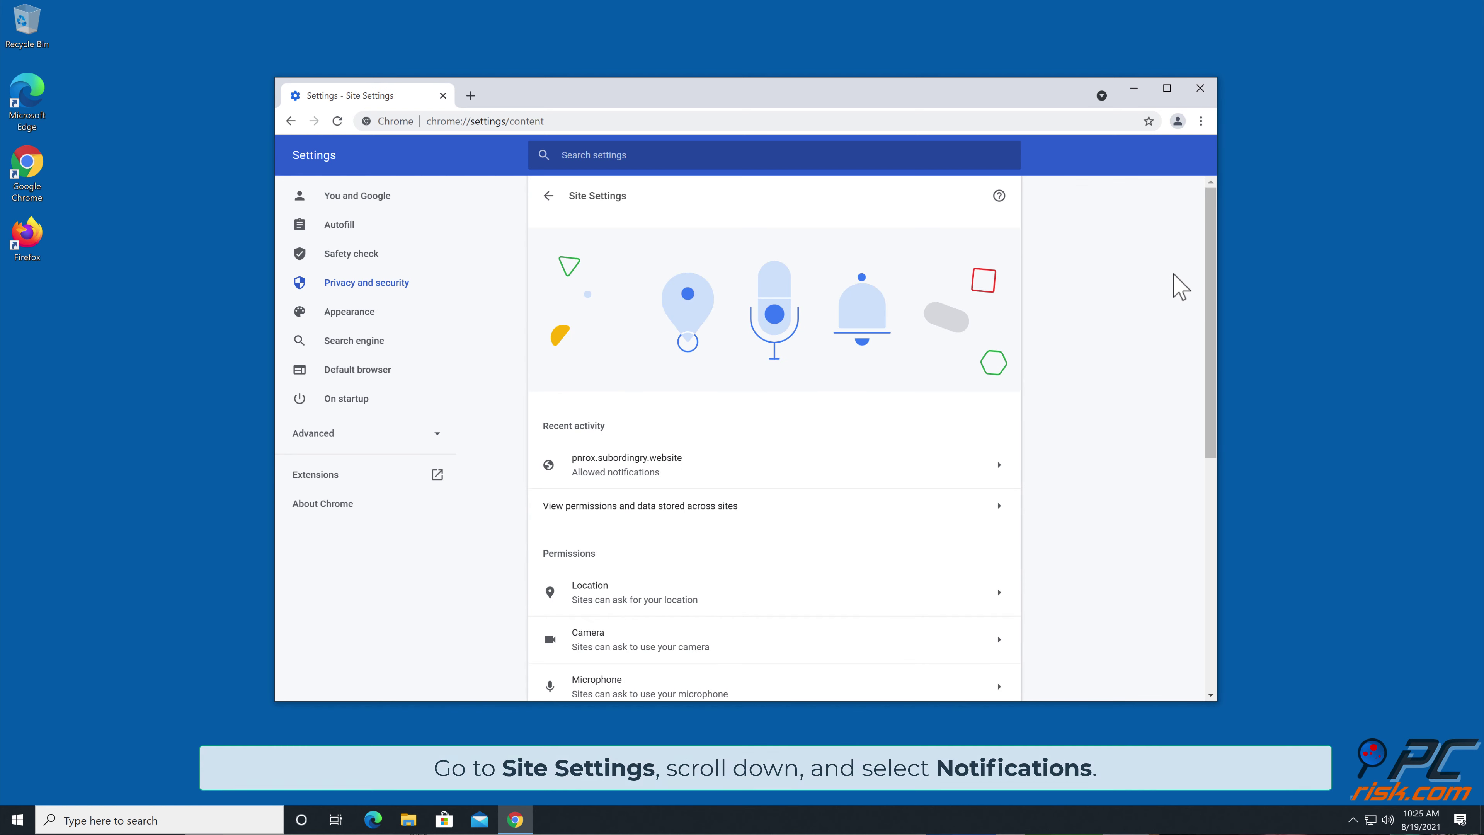
# Remove pnrox.subordingry.website from the Notifications allowed list and close Chrome.
pyautogui.moveTo(1213, 275); pyautogui.dragTo(1212, 424)
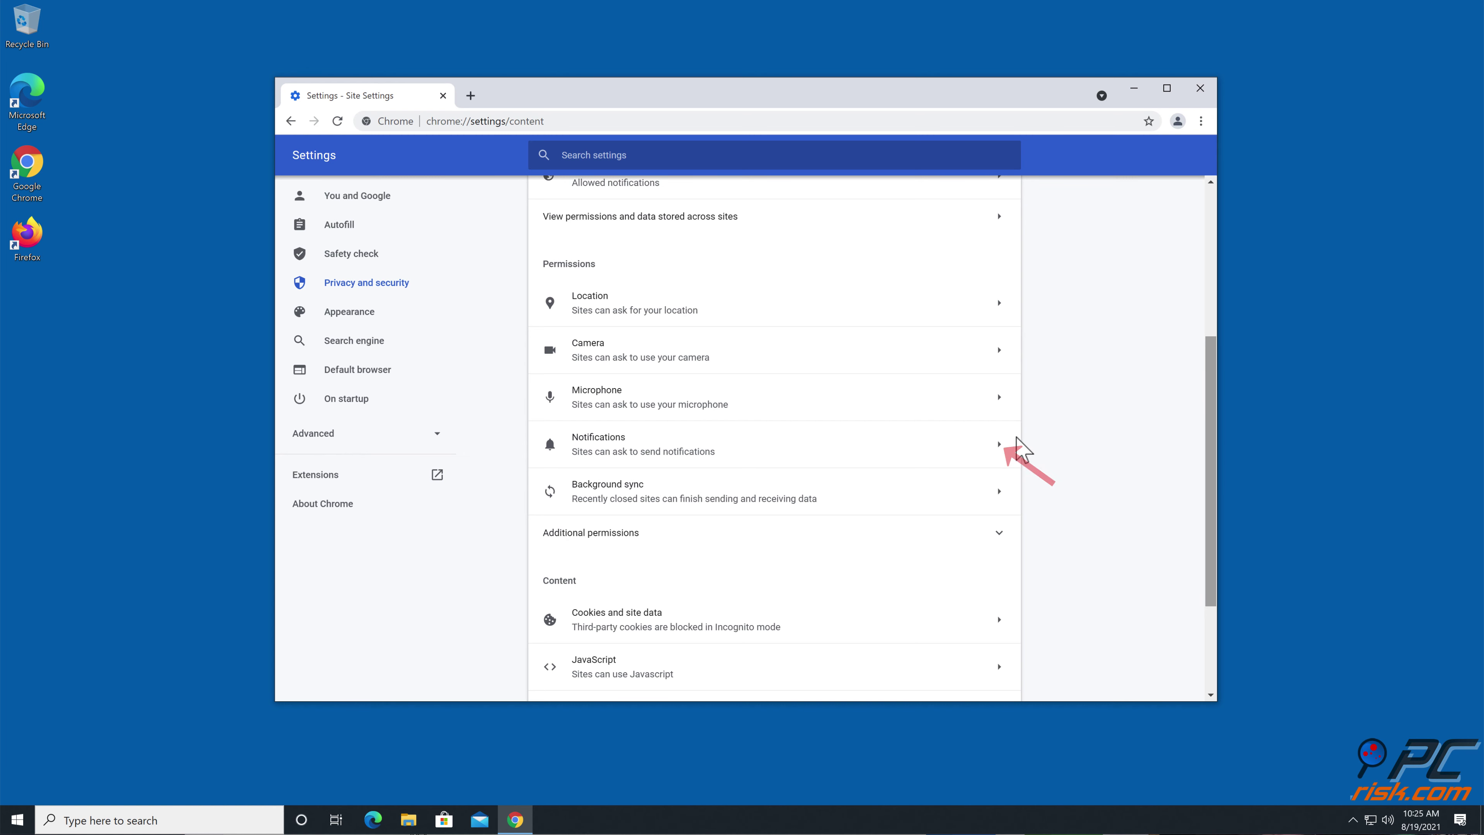
pyautogui.click(995, 446)
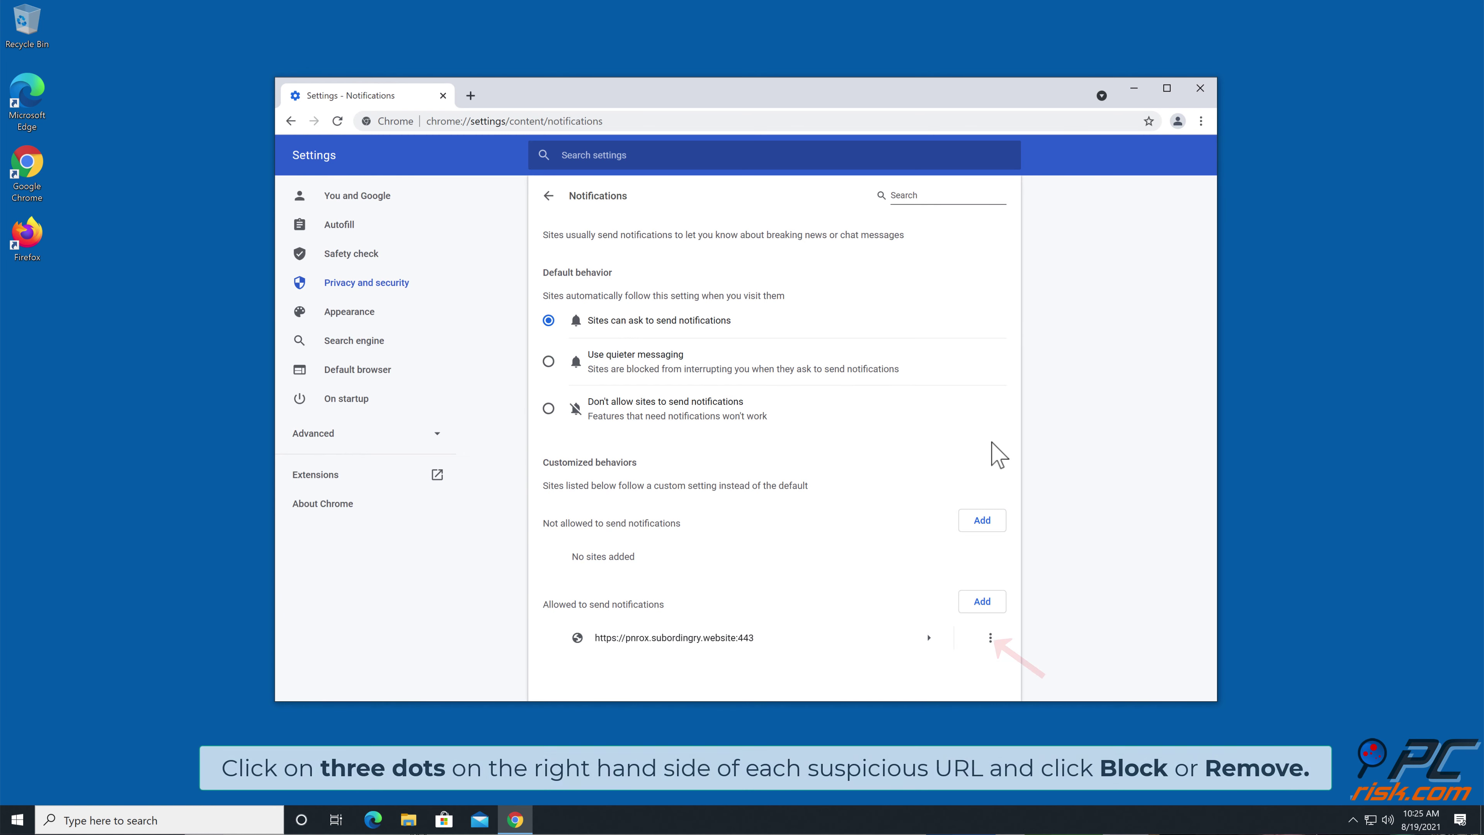
pyautogui.click(988, 637)
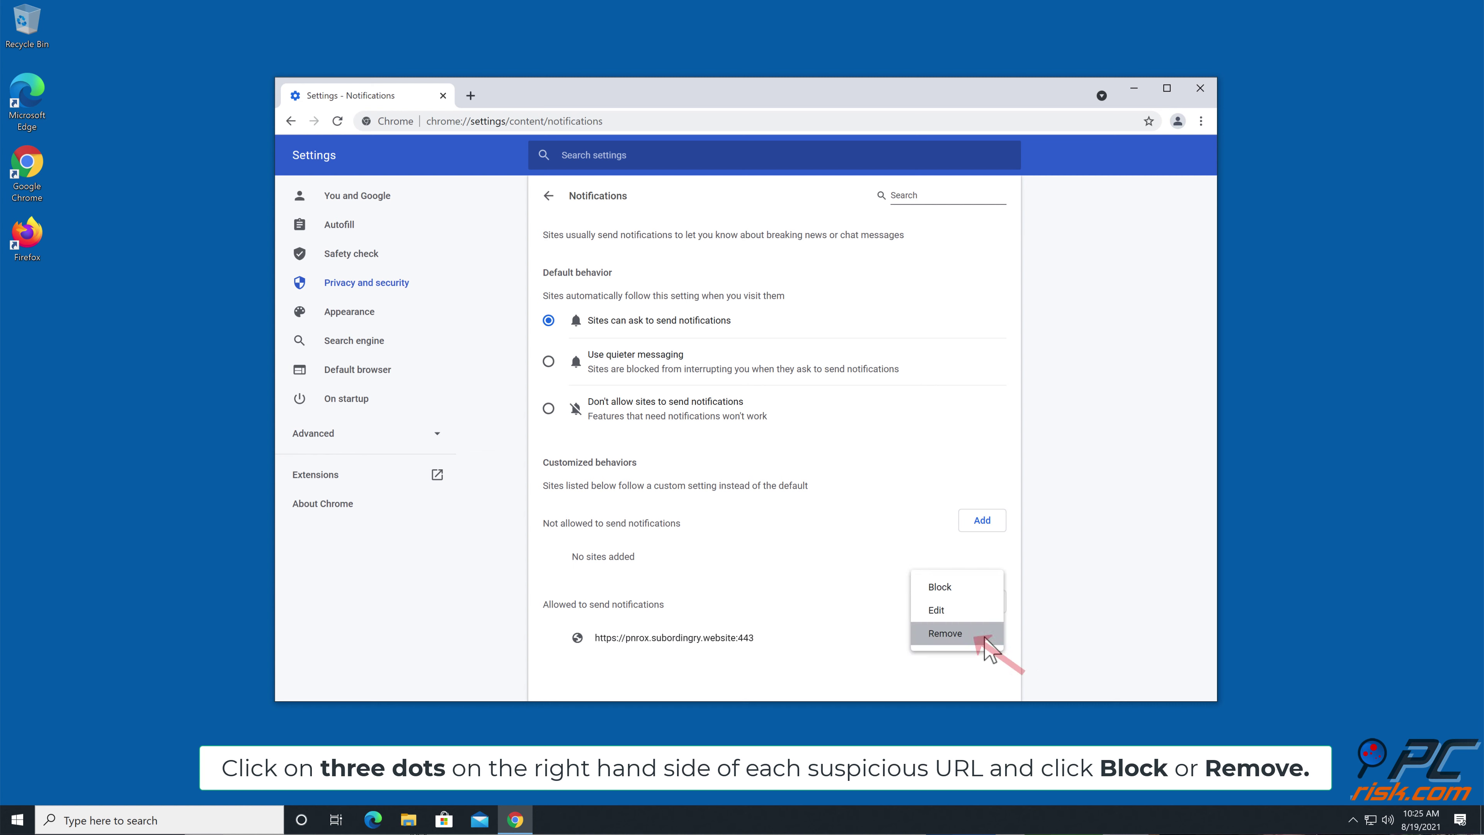
pyautogui.click(944, 635)
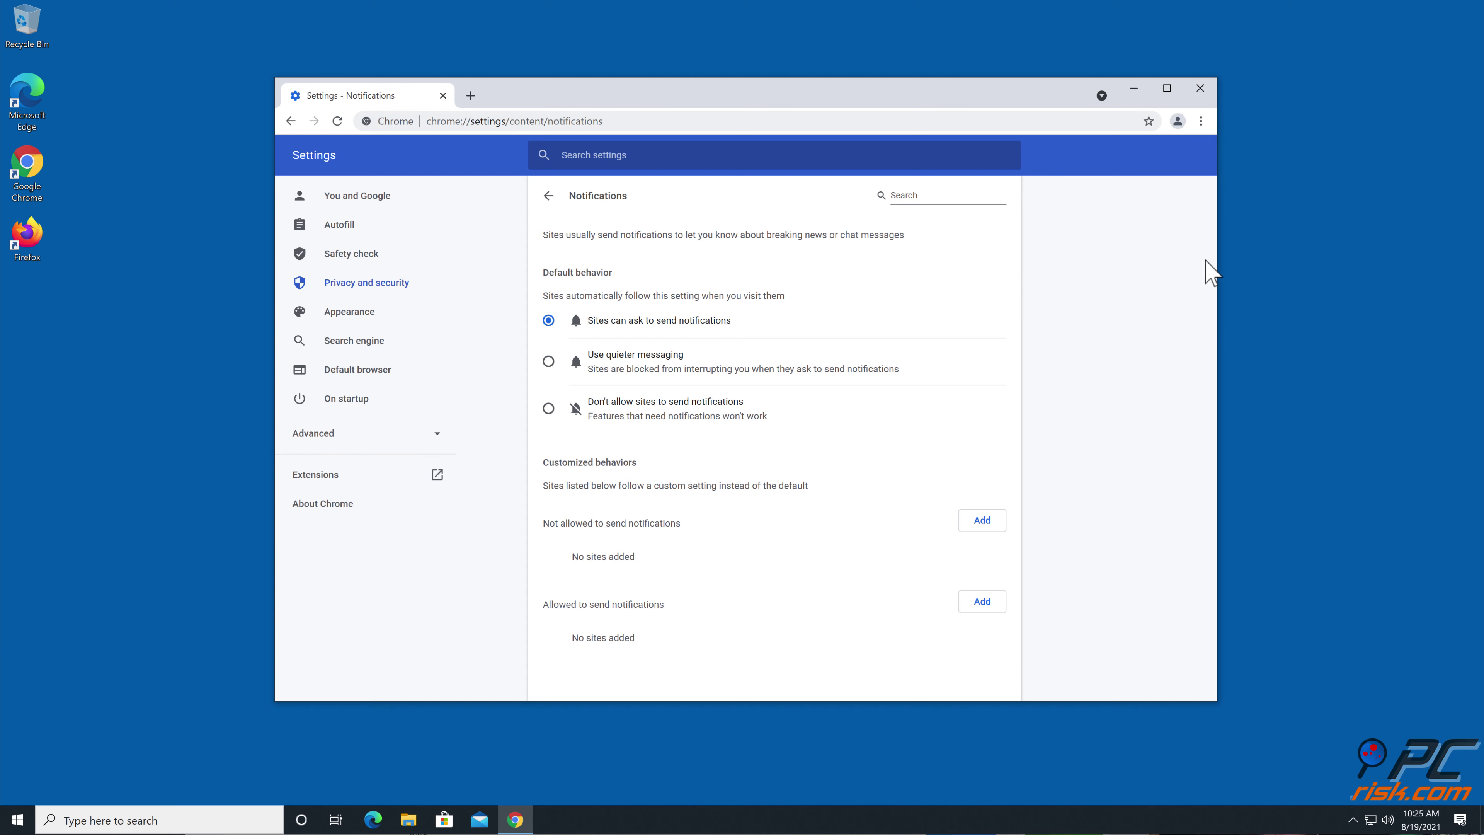
pyautogui.click(1200, 88)
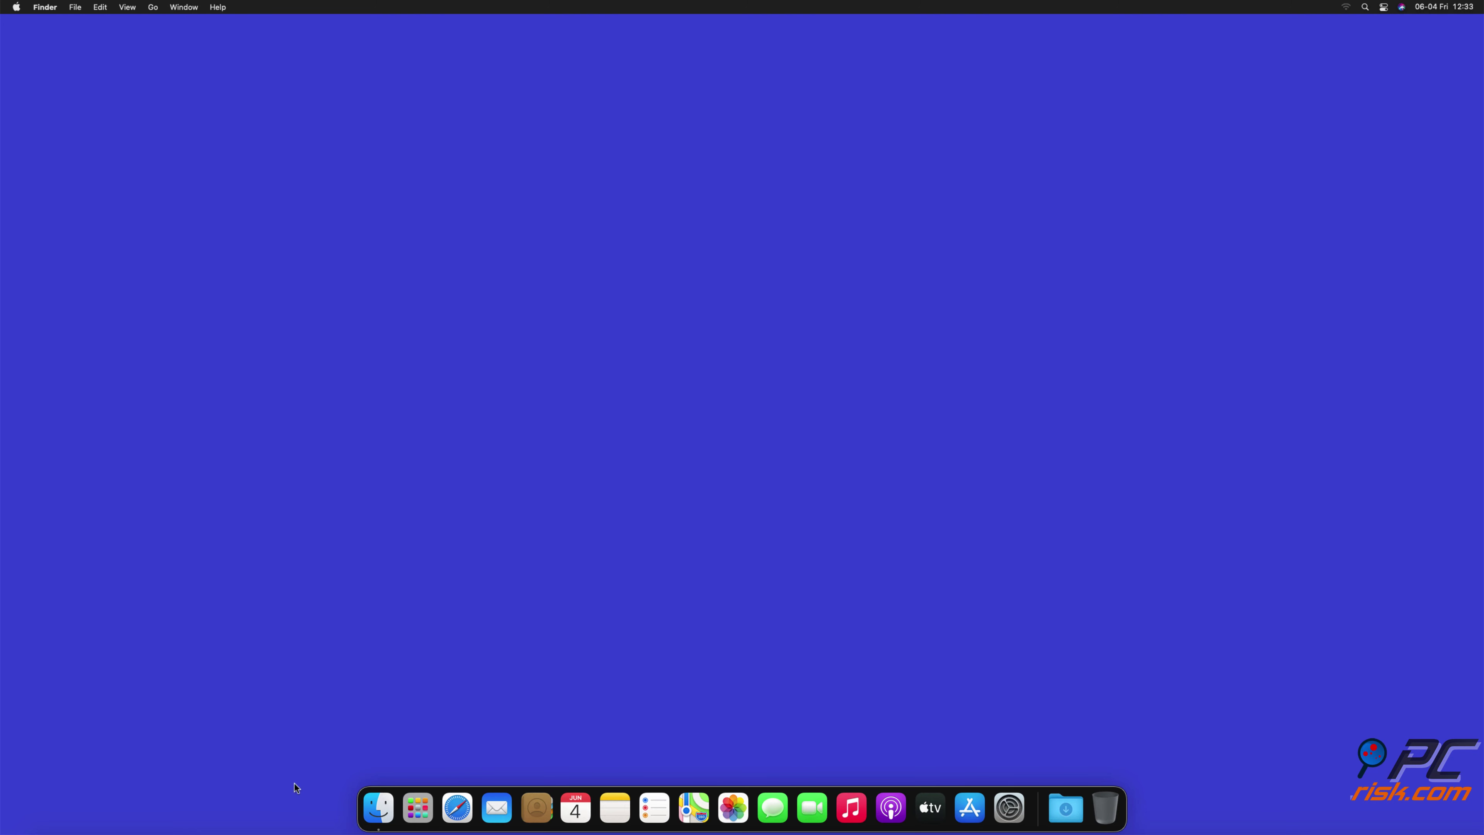
# Launch Safari from the dock and choose Safari > Preferences.
pyautogui.click(452, 811)
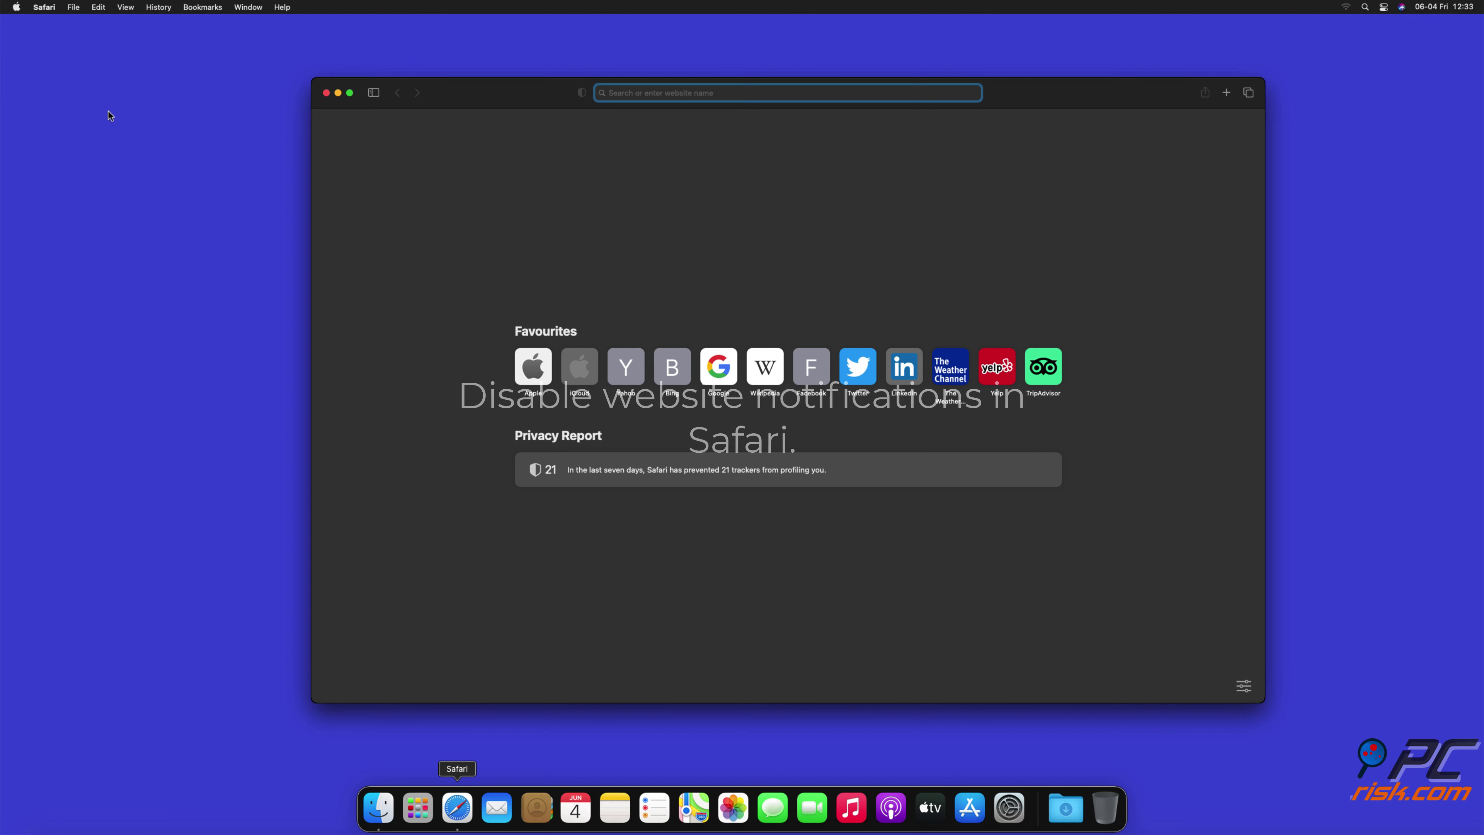
pyautogui.click(46, 8)
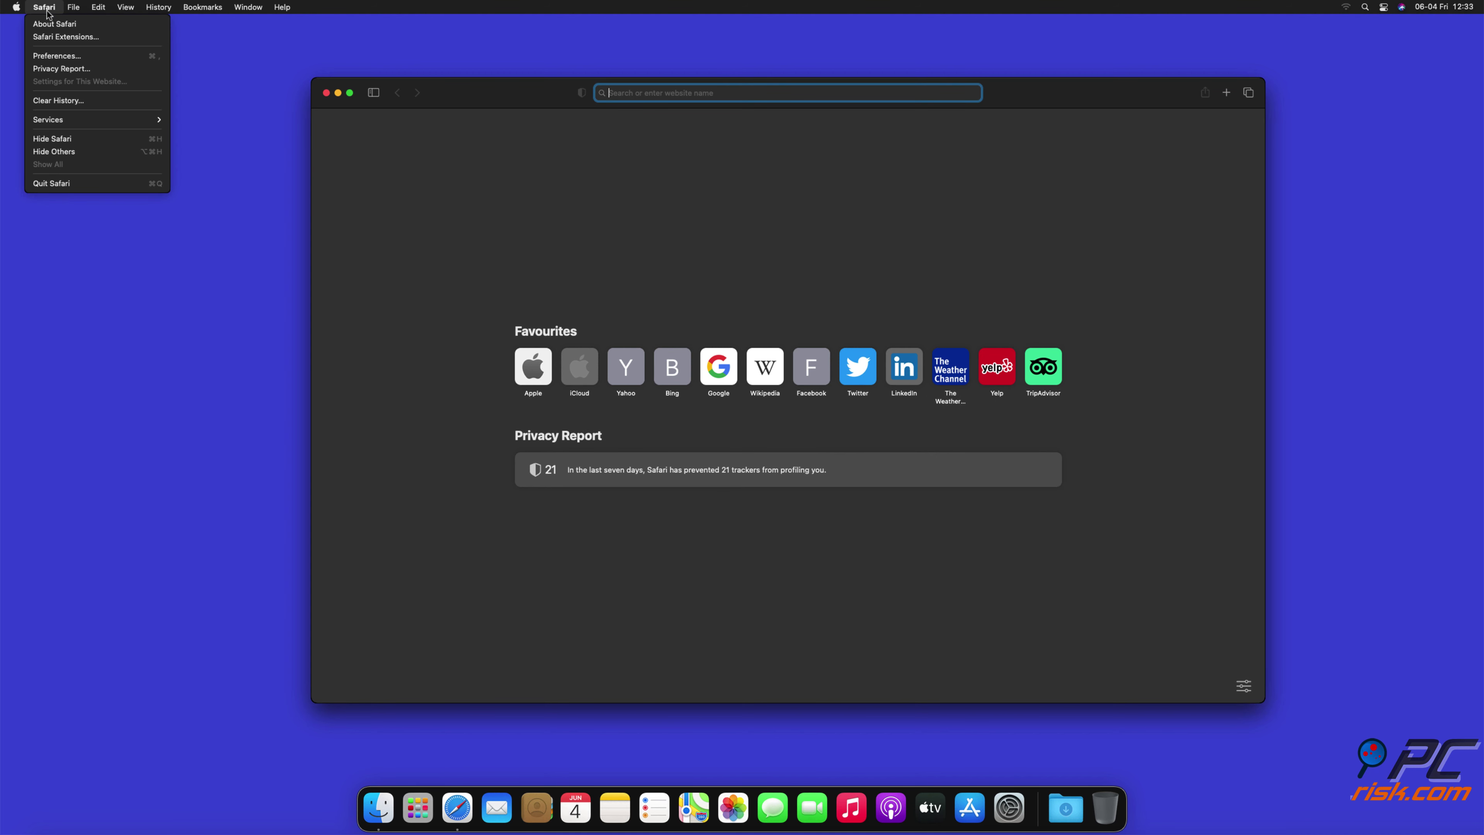
pyautogui.click(73, 57)
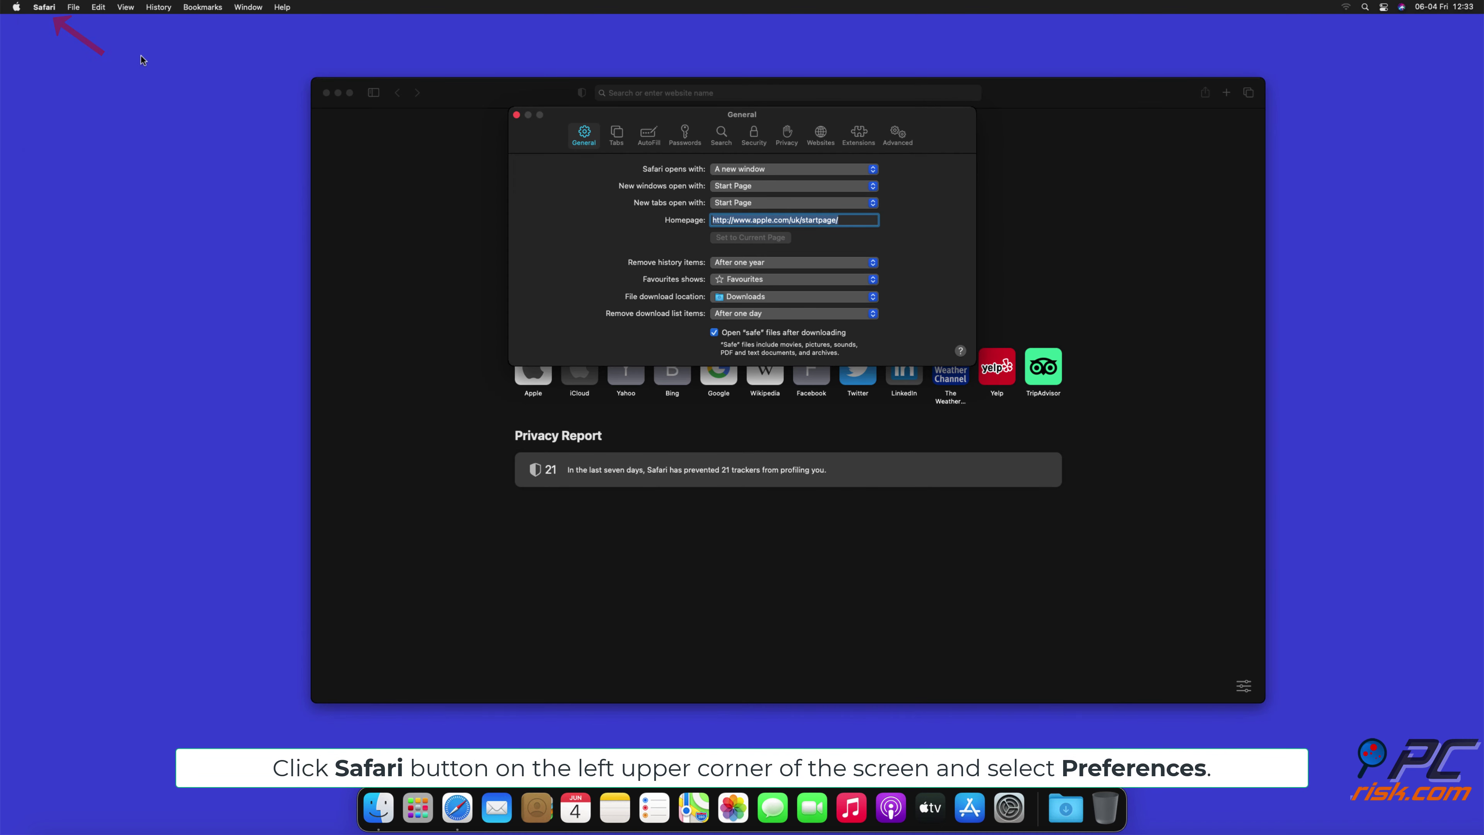
# Under Websites > Notifications, set findmedia.biz, thehugefeed.com and watch-video.net to Deny, then close Preferences.
pyautogui.click(818, 135)
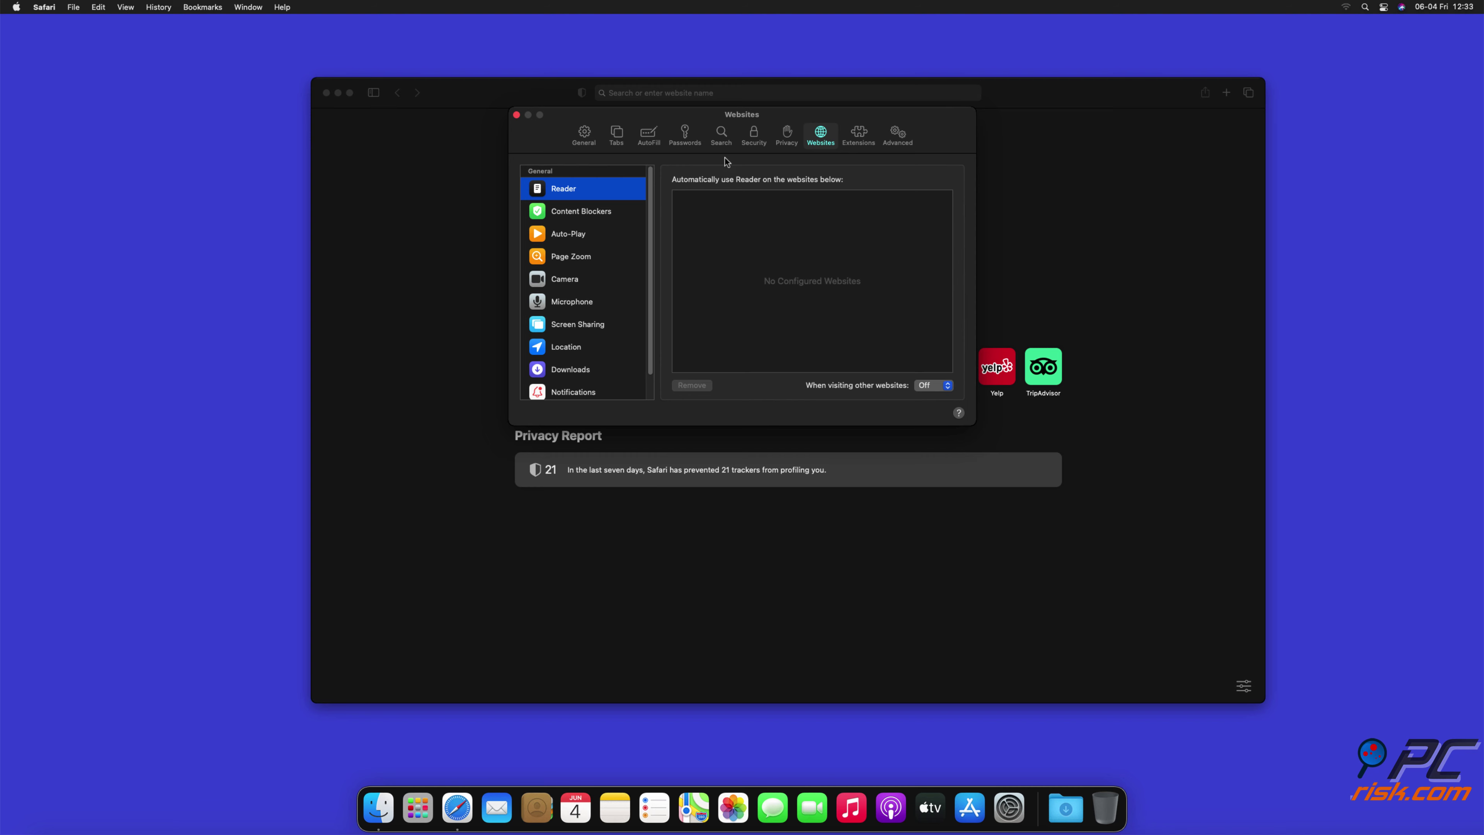
pyautogui.scroll(-2, 652, 238)
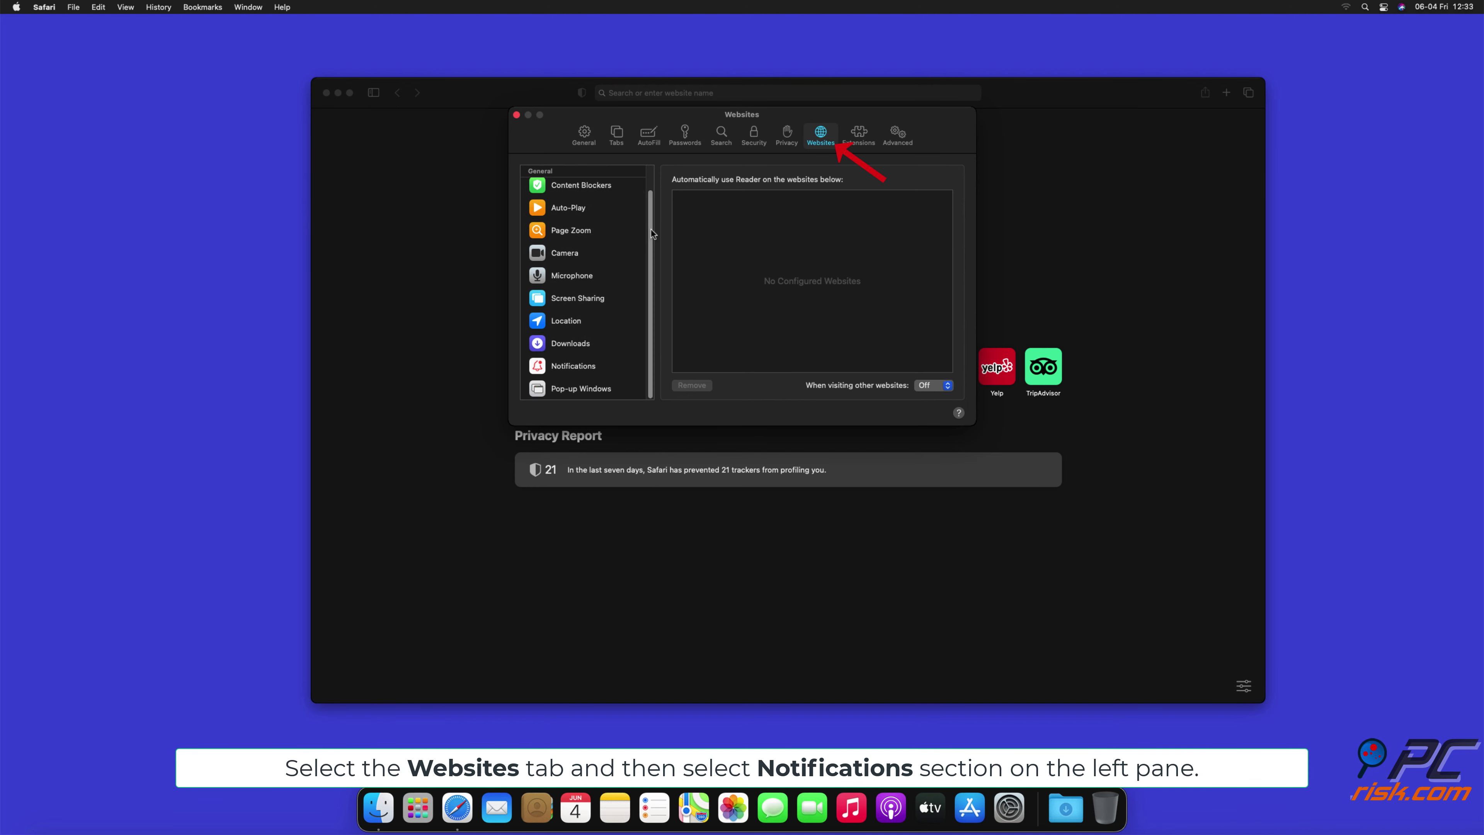
pyautogui.click(575, 367)
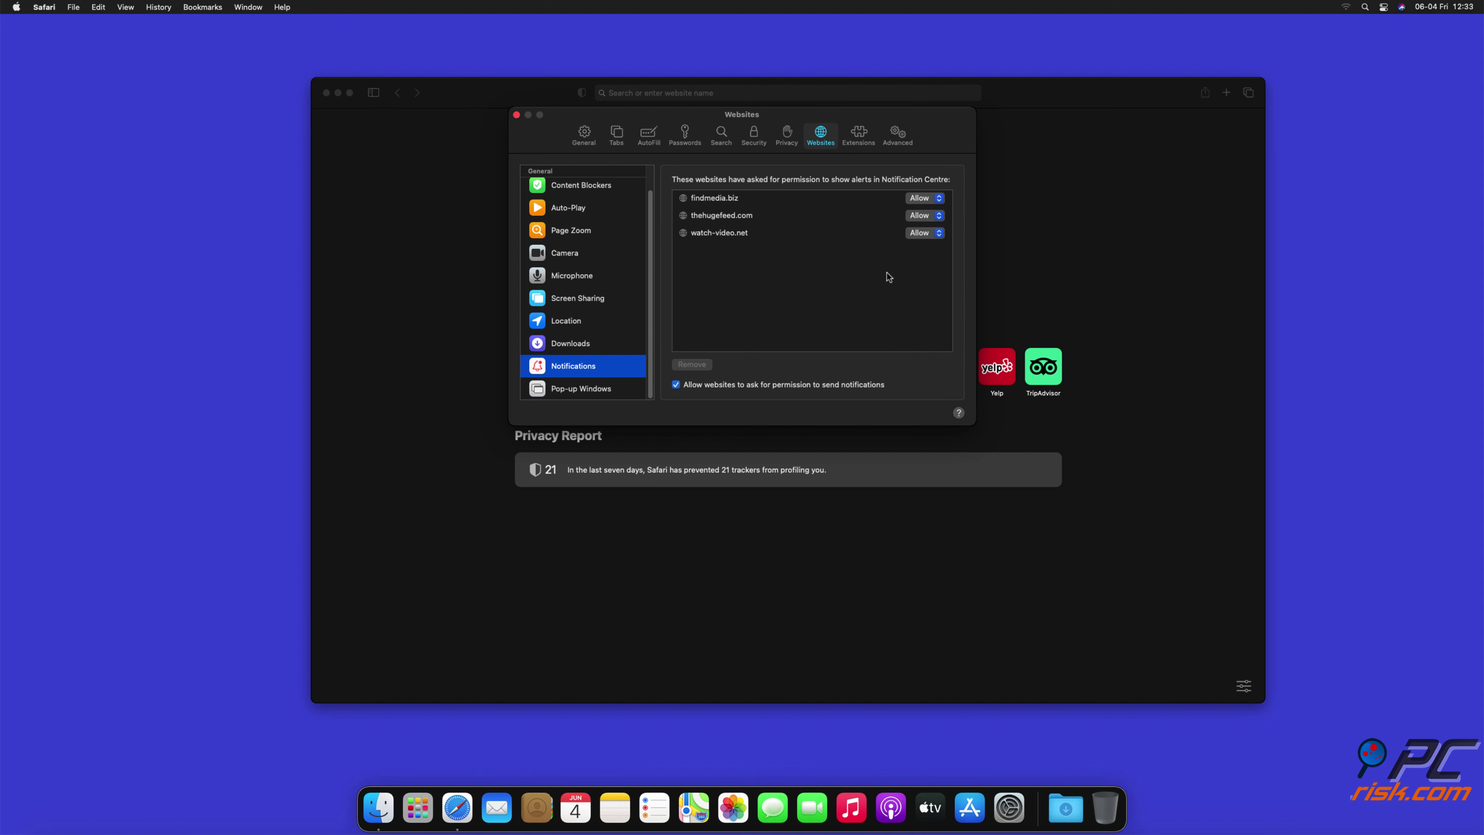
pyautogui.click(939, 198)
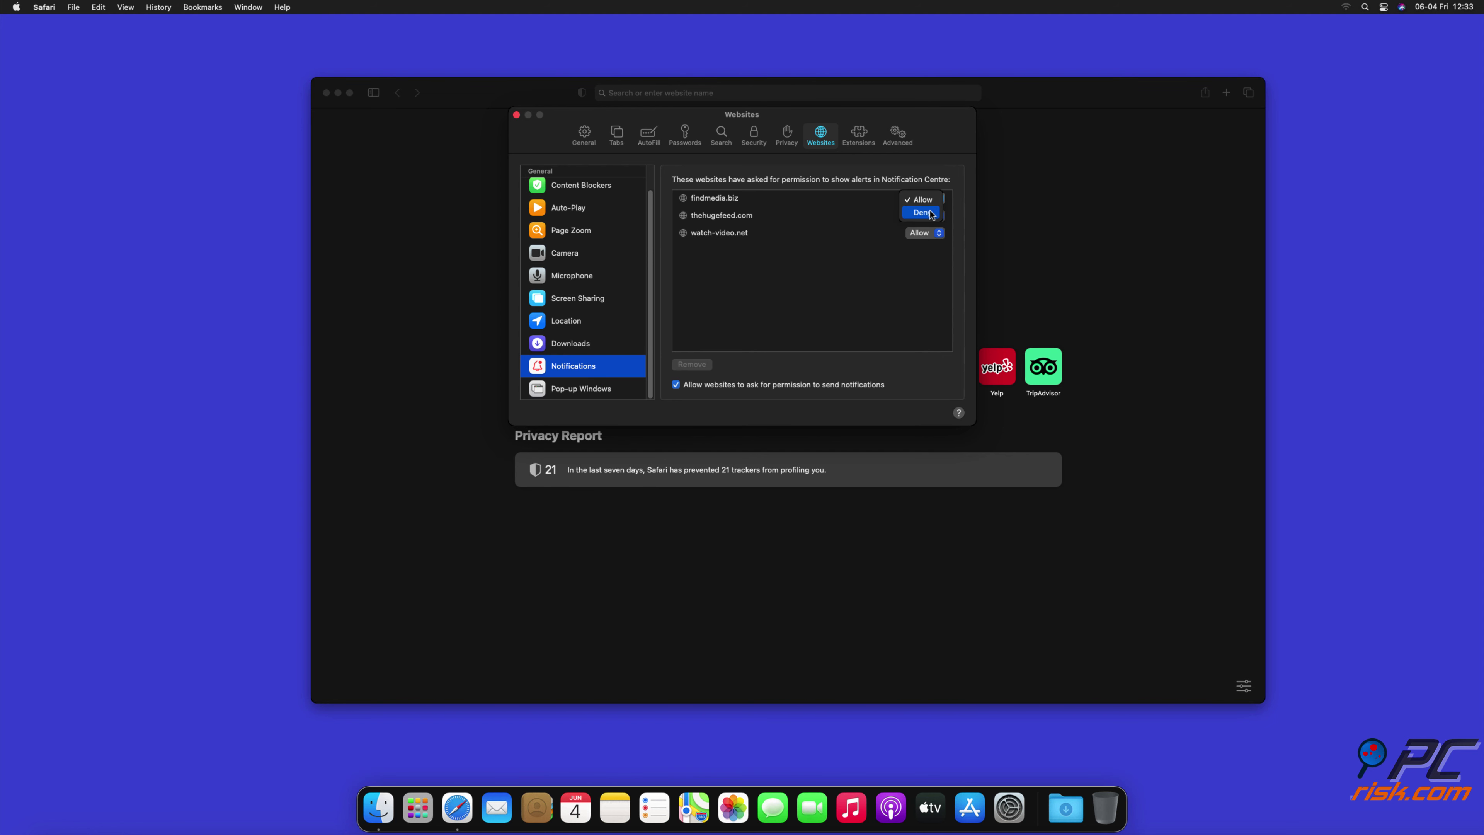
pyautogui.click(931, 213)
pyautogui.click(941, 215)
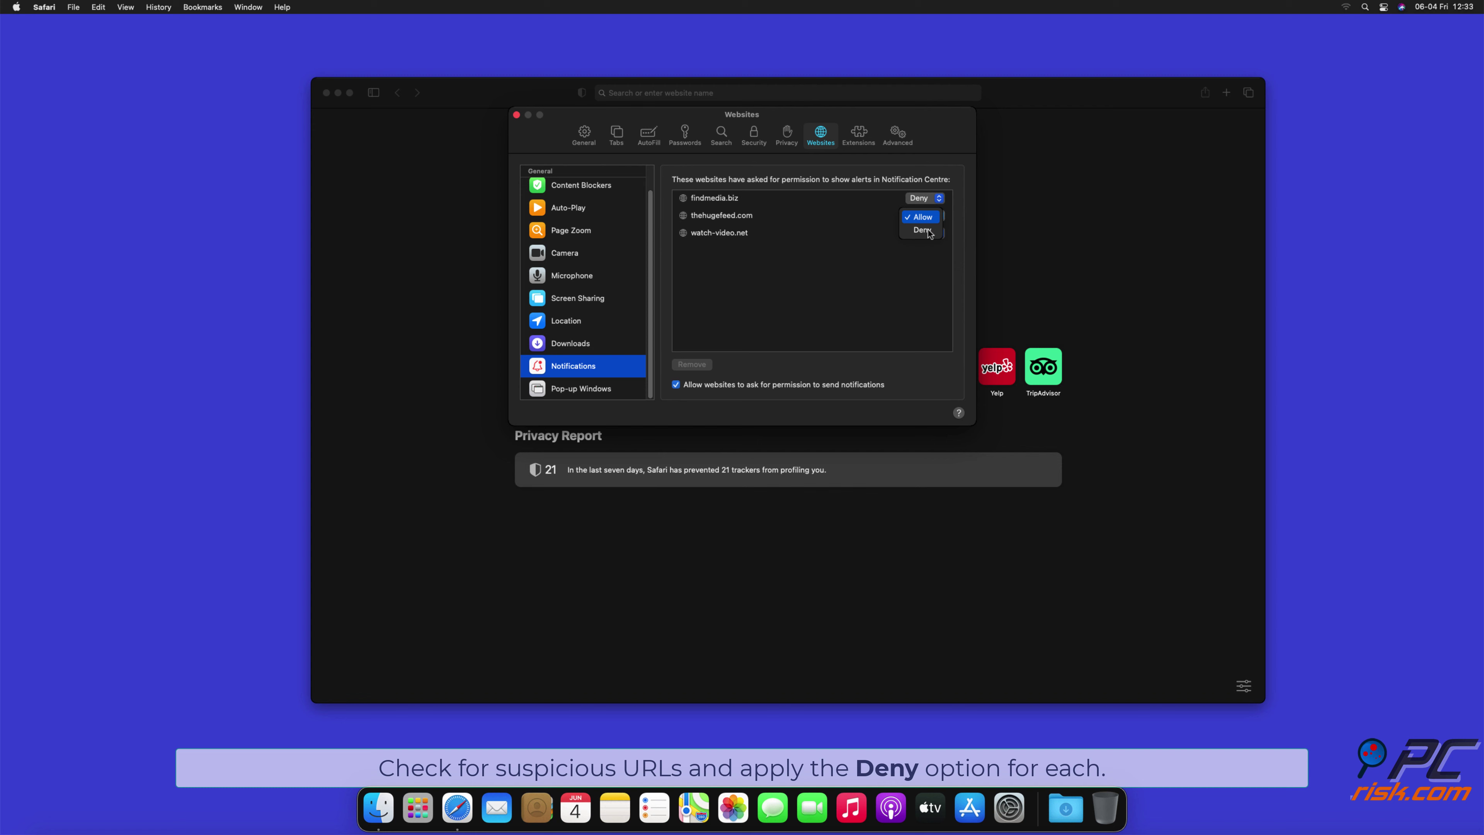
pyautogui.click(934, 230)
pyautogui.click(939, 234)
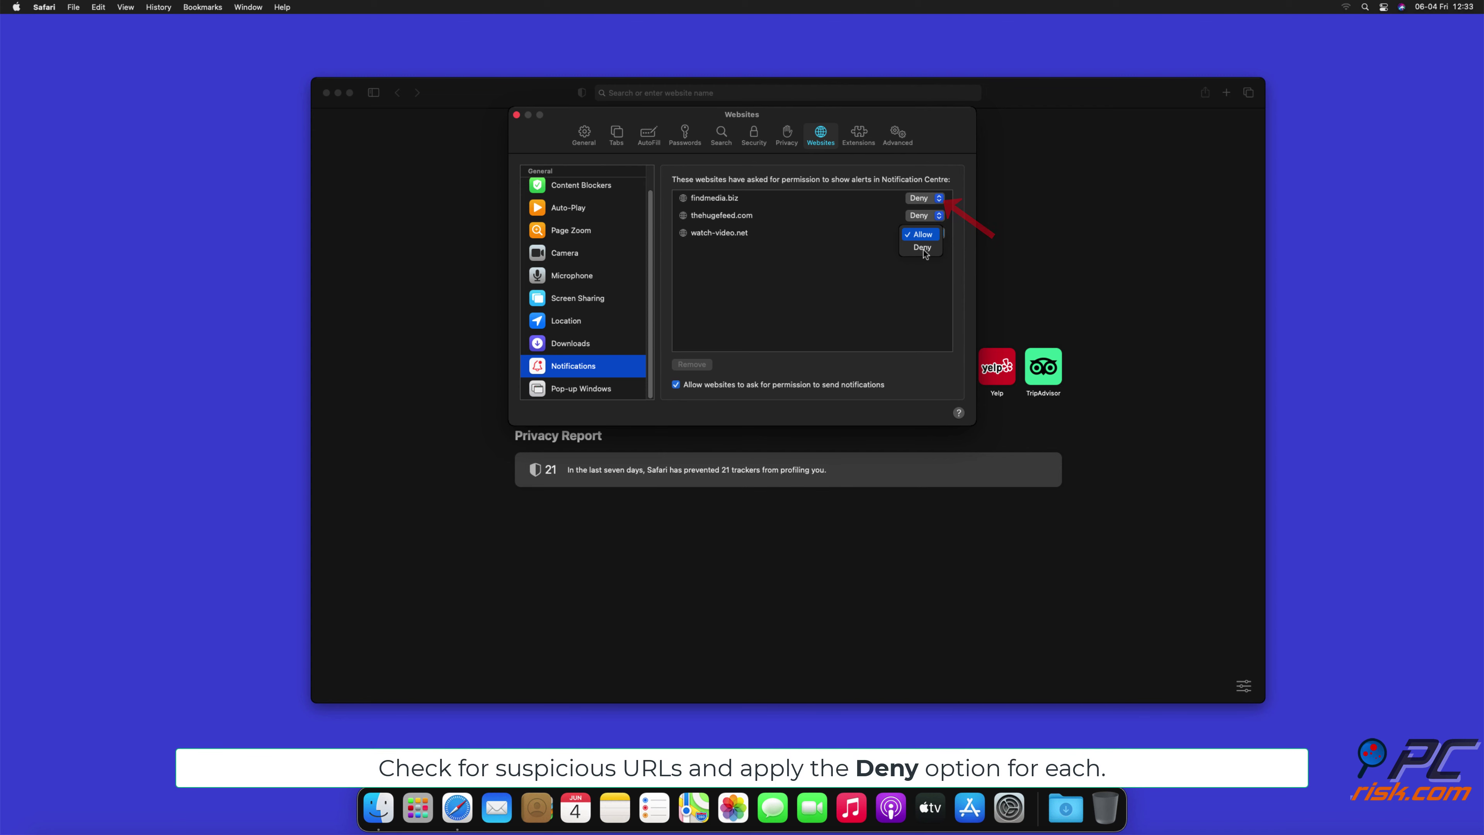
pyautogui.click(924, 247)
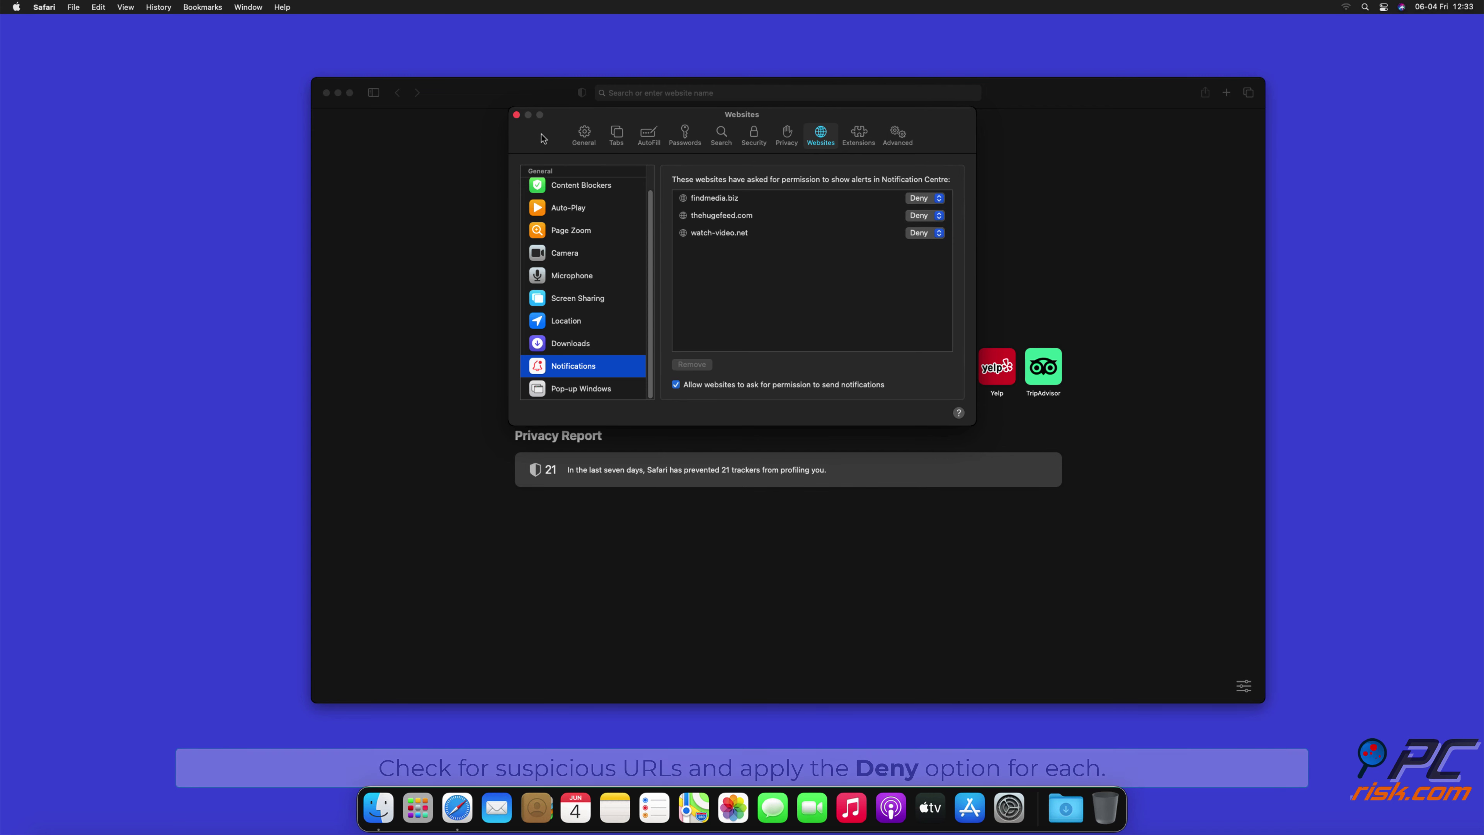
pyautogui.click(517, 115)
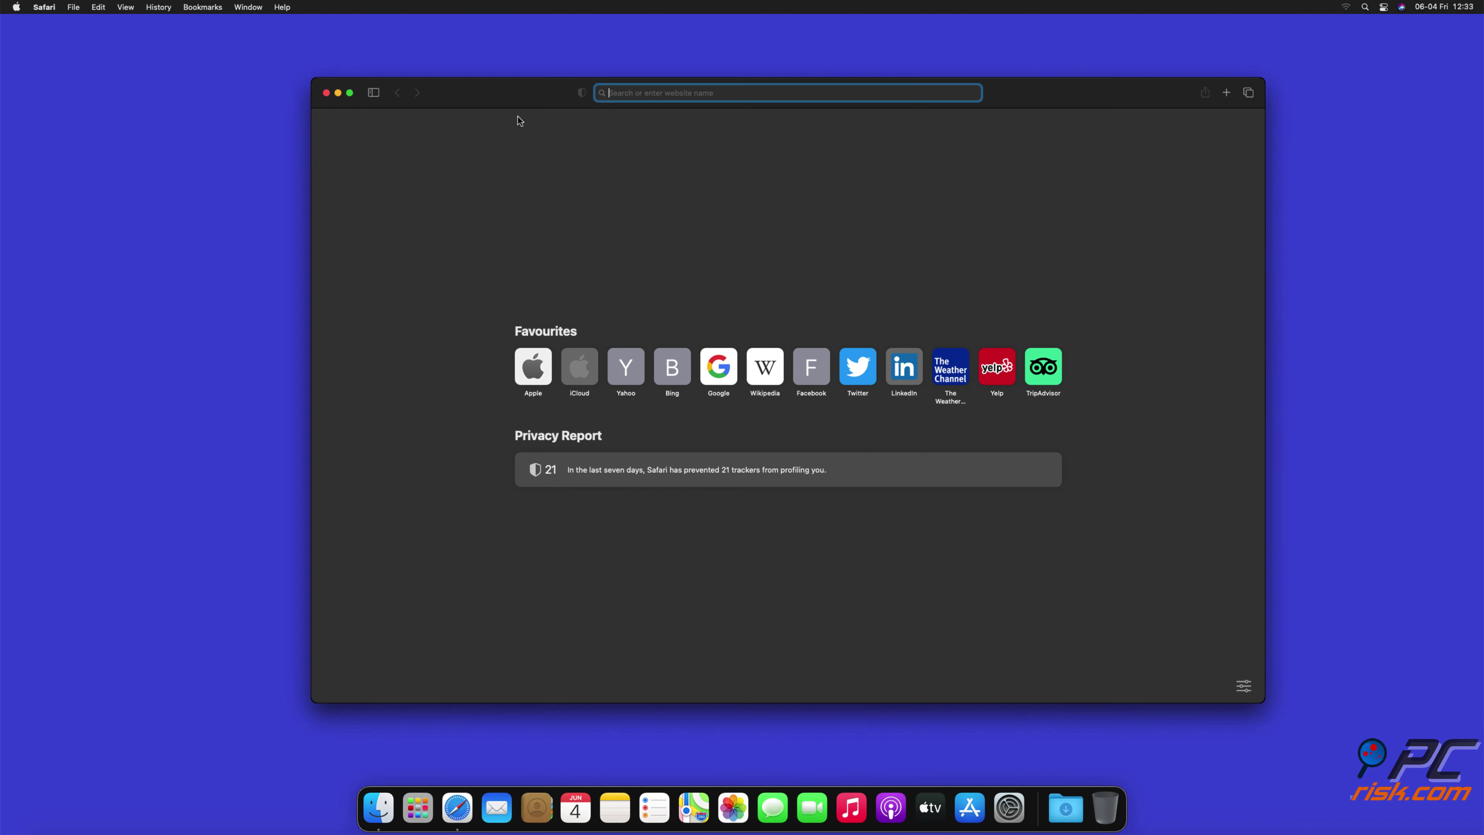
# Close Safari, launch Microsoft Edge from the desktop, and open Settings from the ⋯ menu.
pyautogui.click(327, 94)
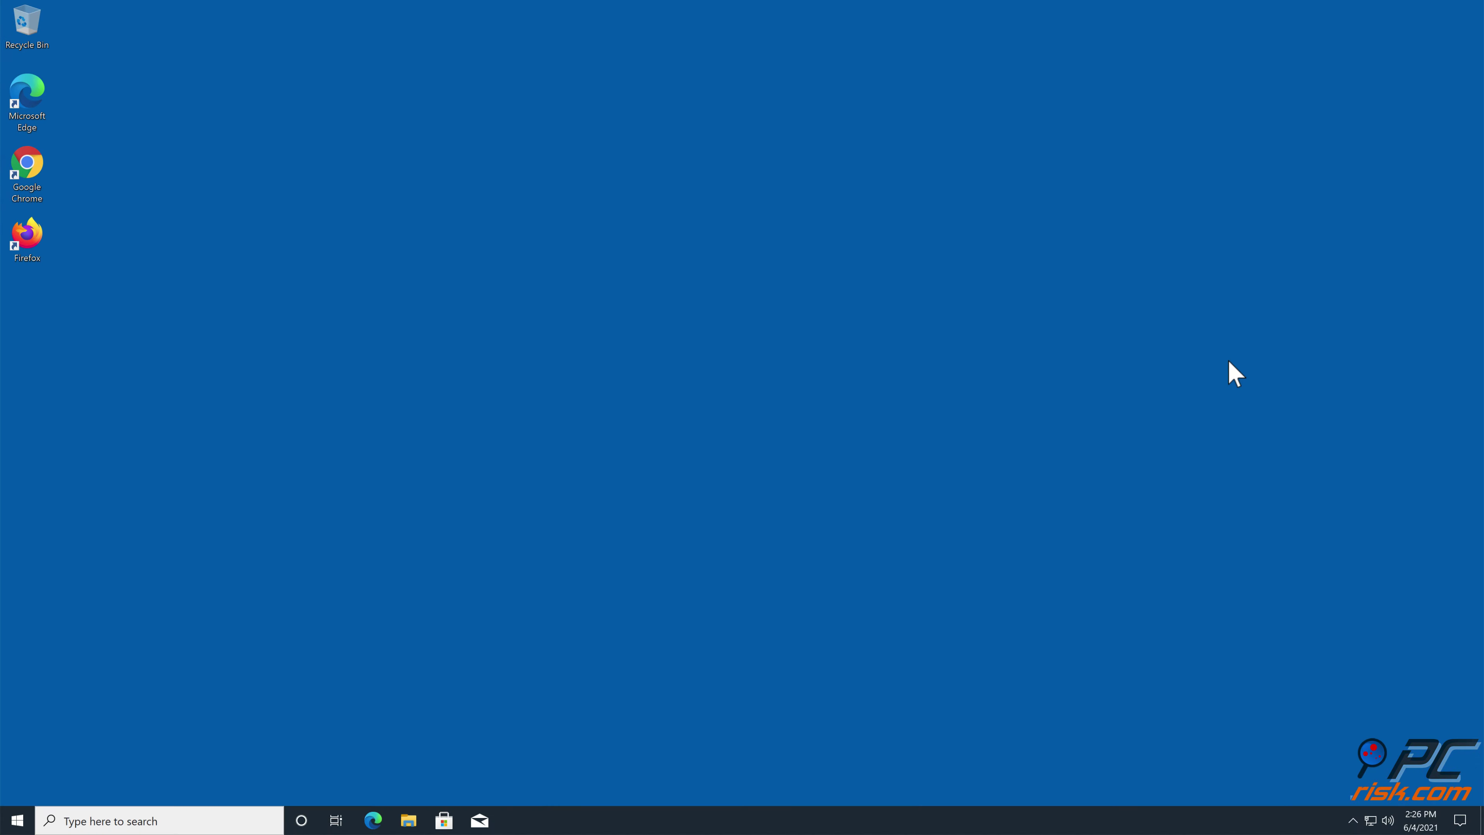
pyautogui.doubleClick(38, 124)
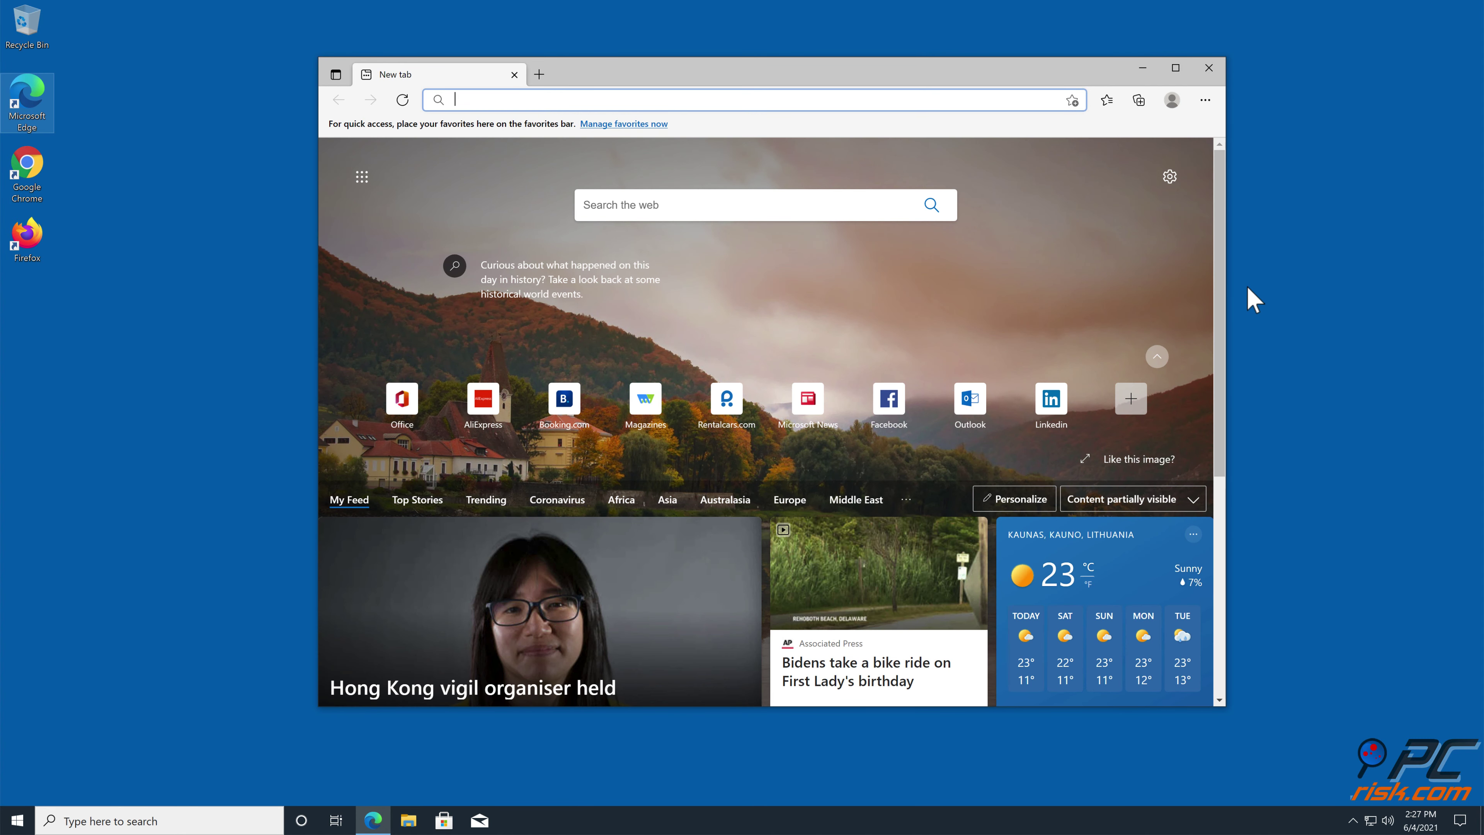
pyautogui.click(1205, 101)
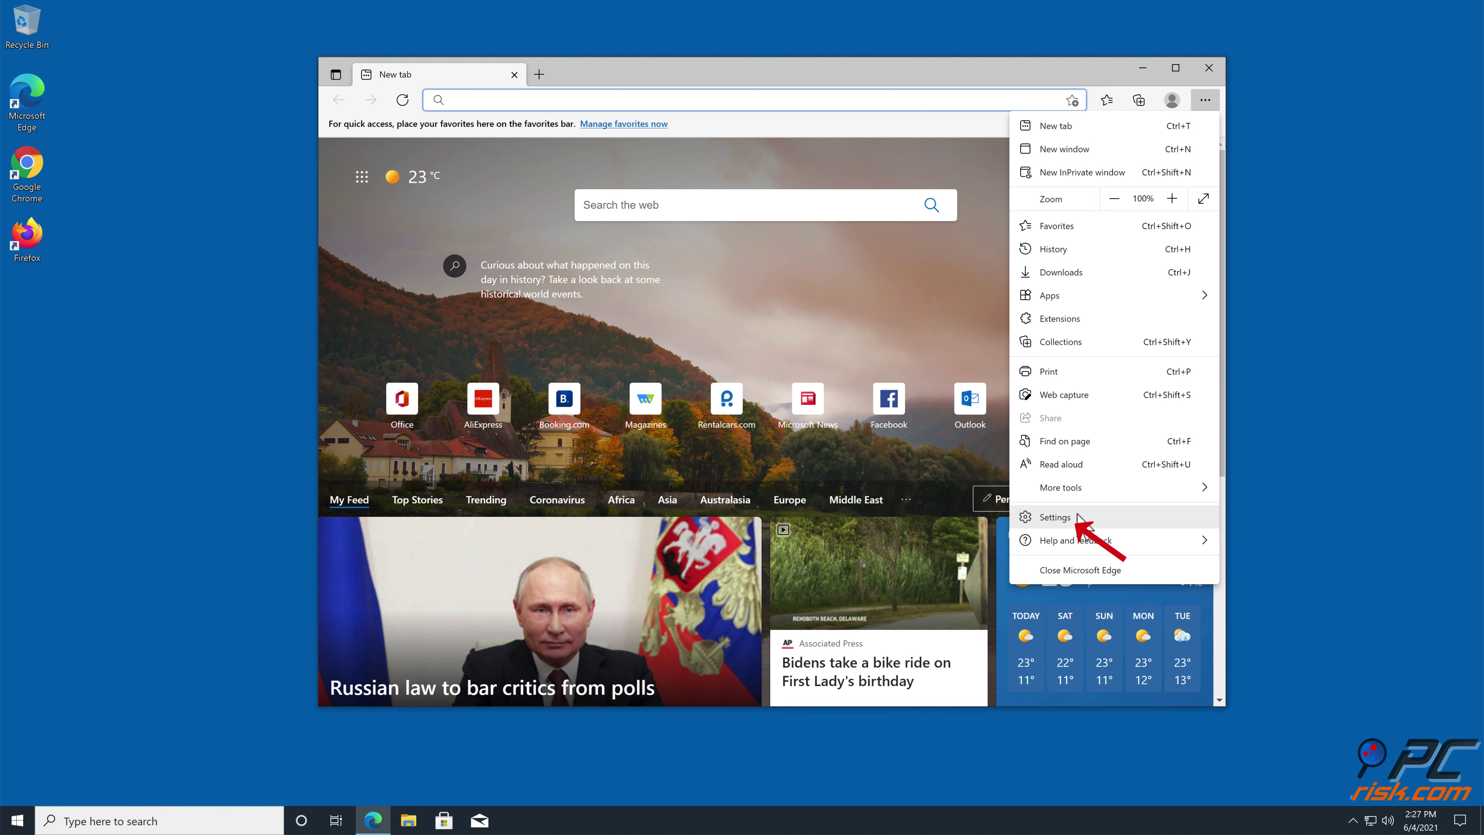
pyautogui.click(1065, 517)
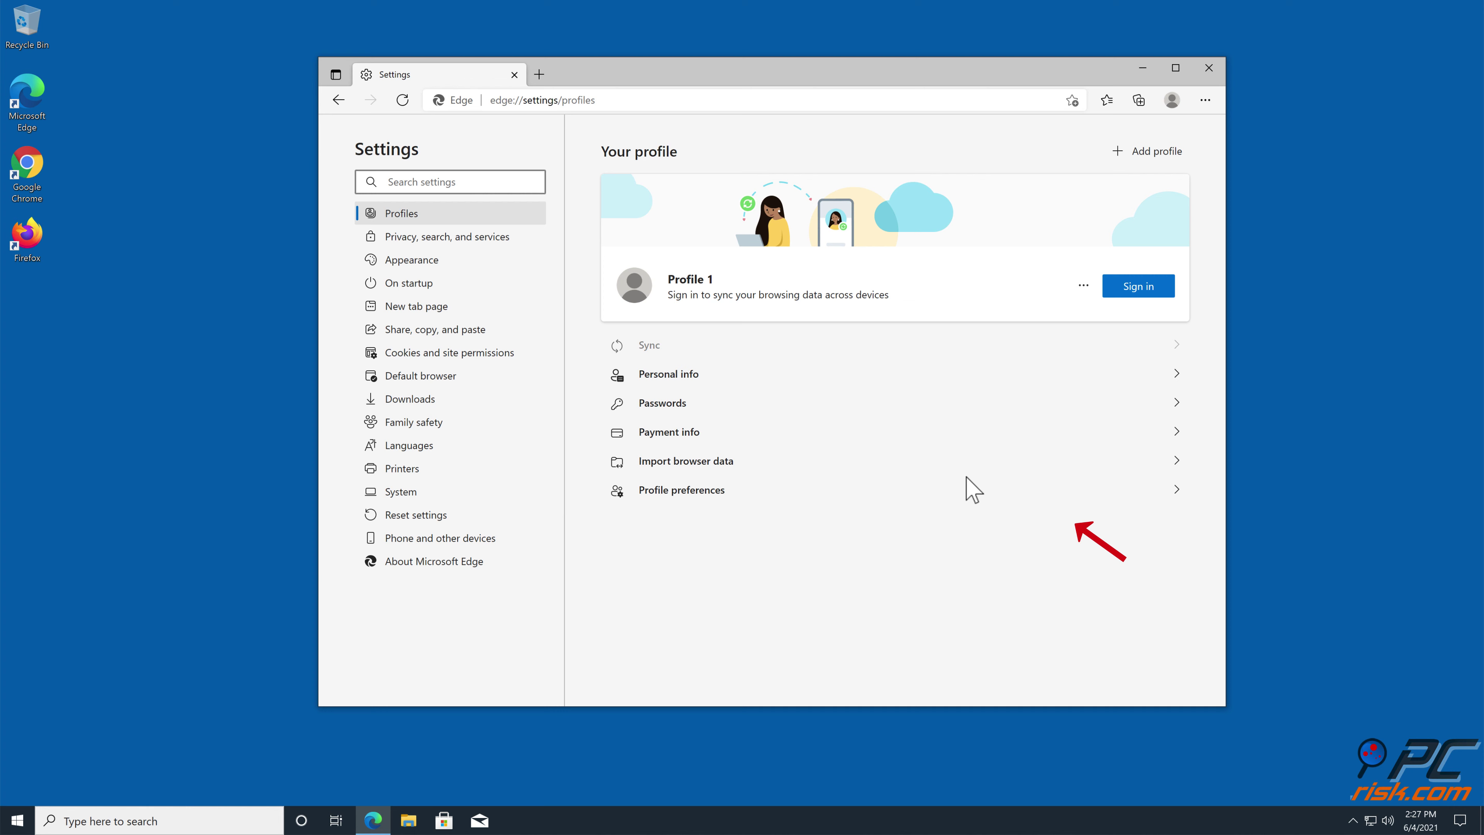
pyautogui.click(478, 354)
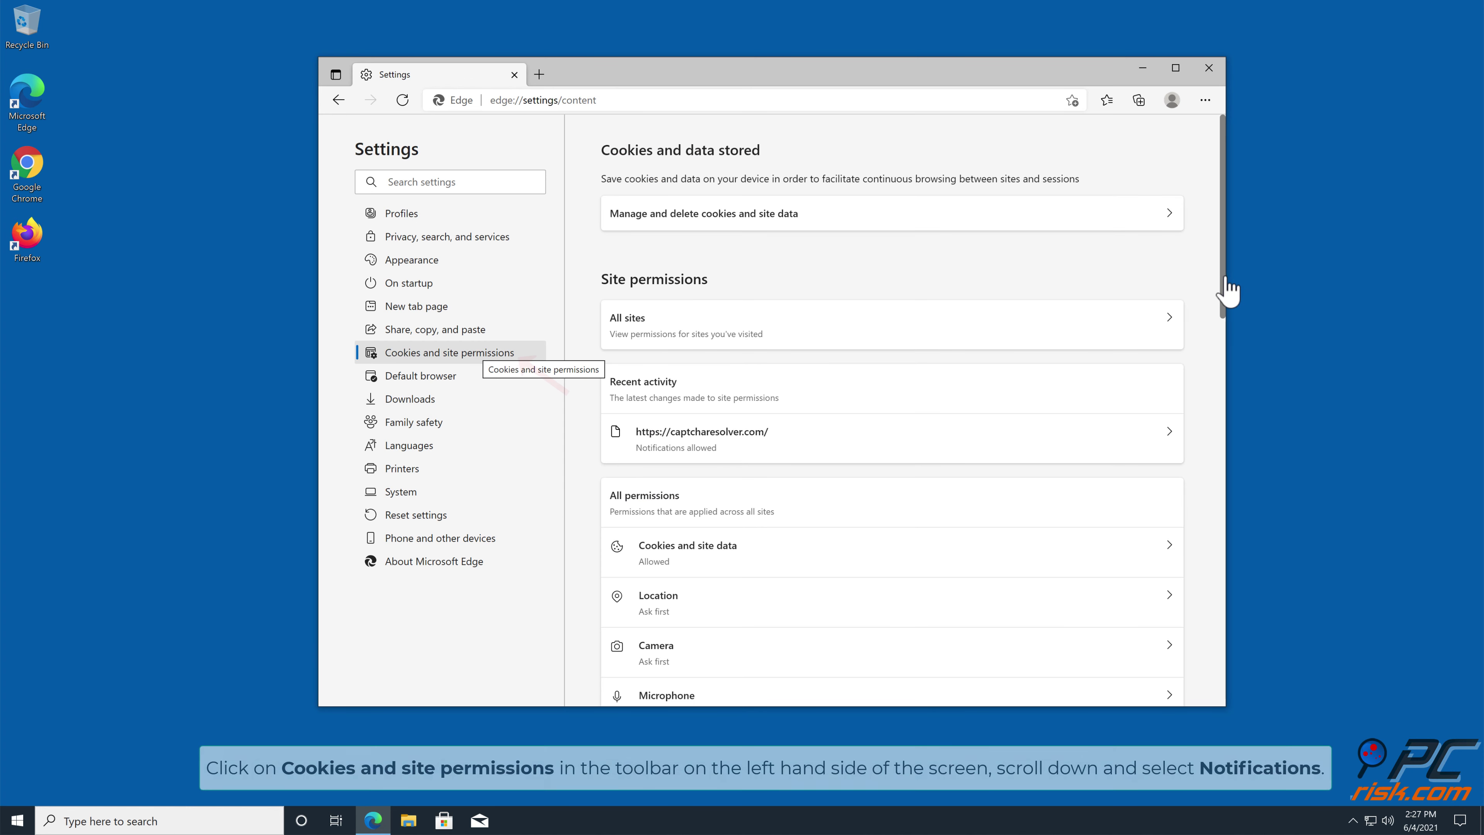
pyautogui.moveTo(1225, 291); pyautogui.dragTo(1219, 404)
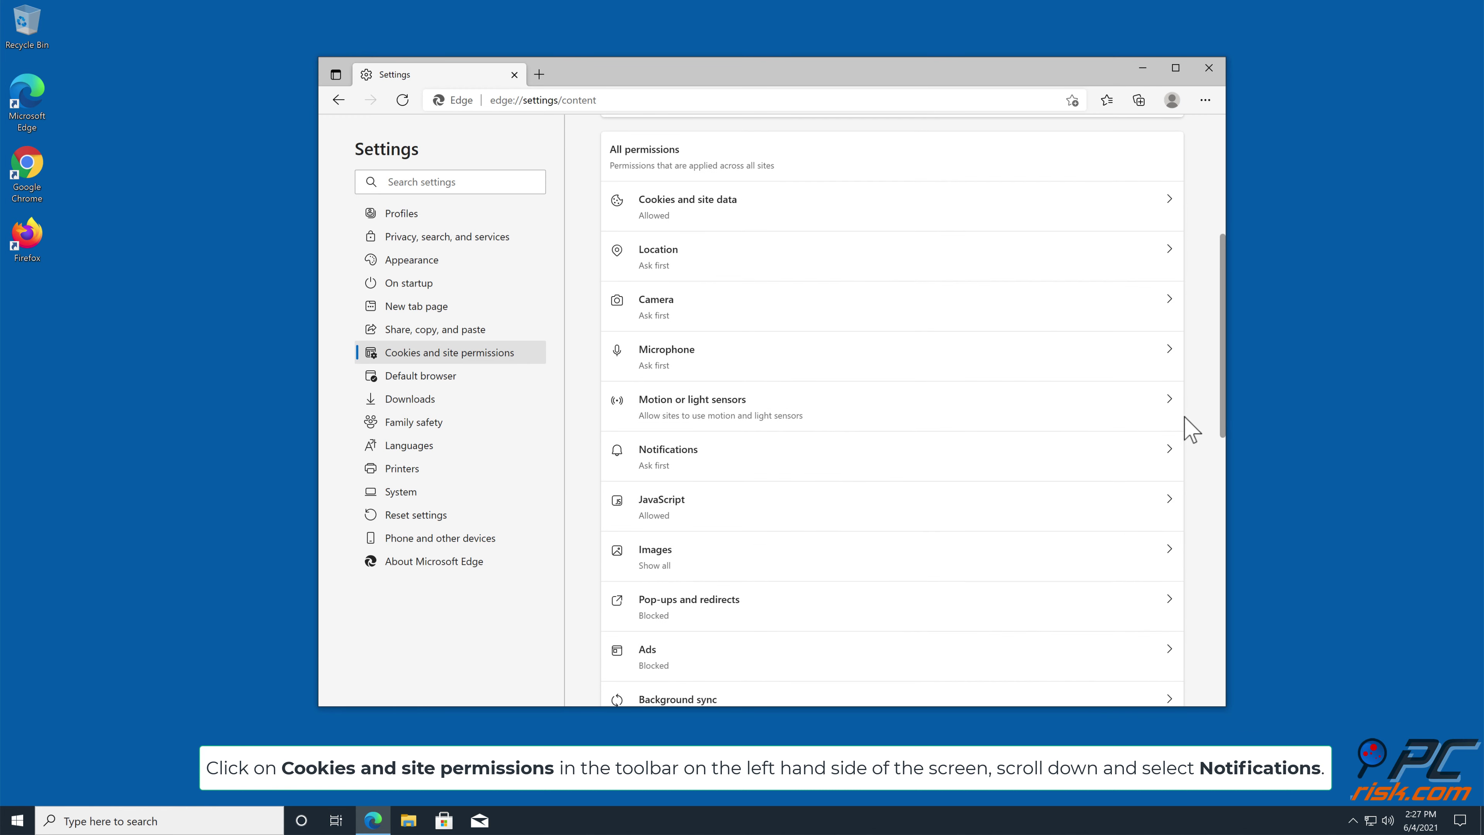
pyautogui.click(1171, 455)
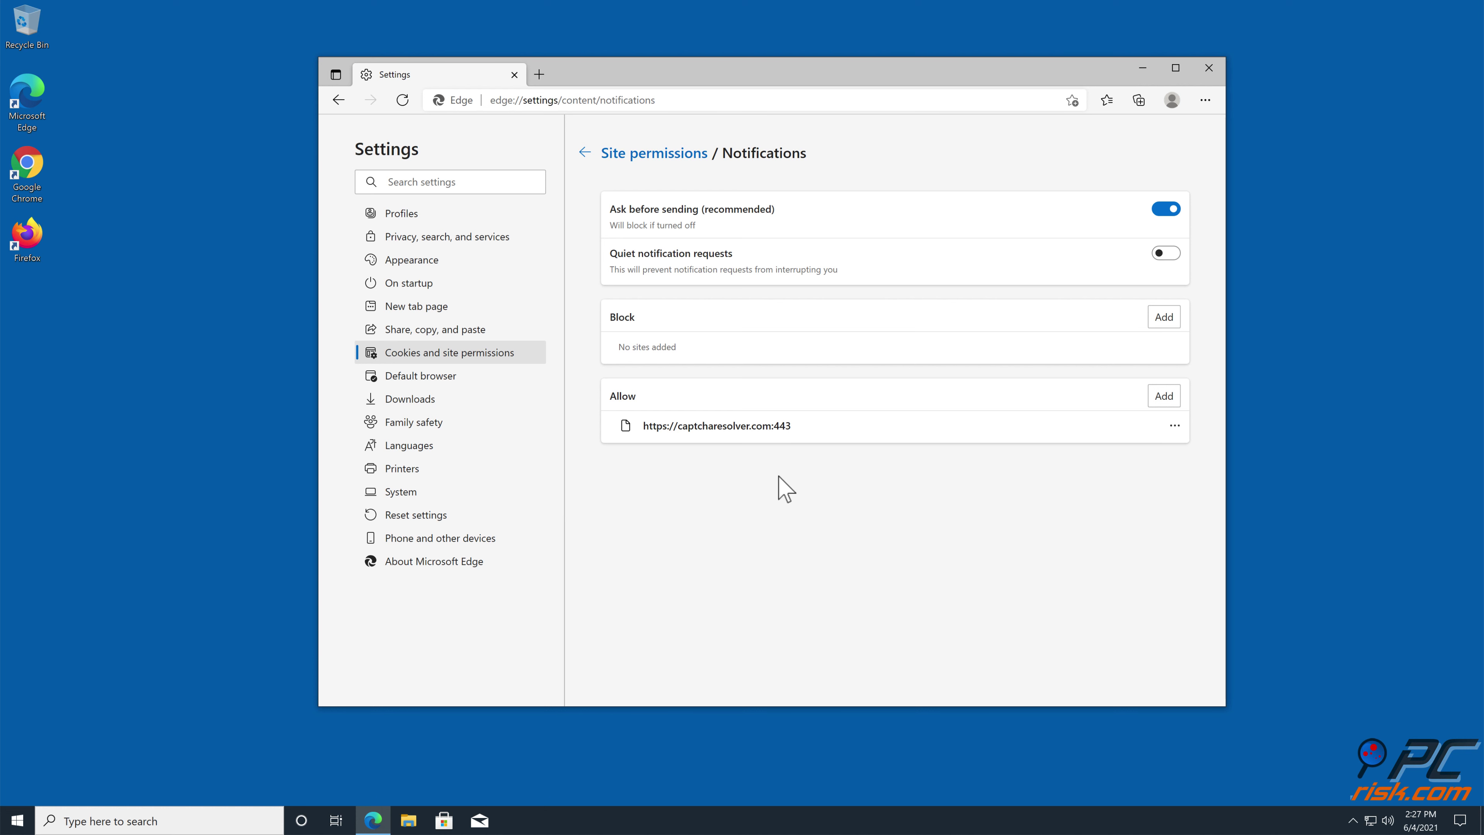
pyautogui.click(1174, 427)
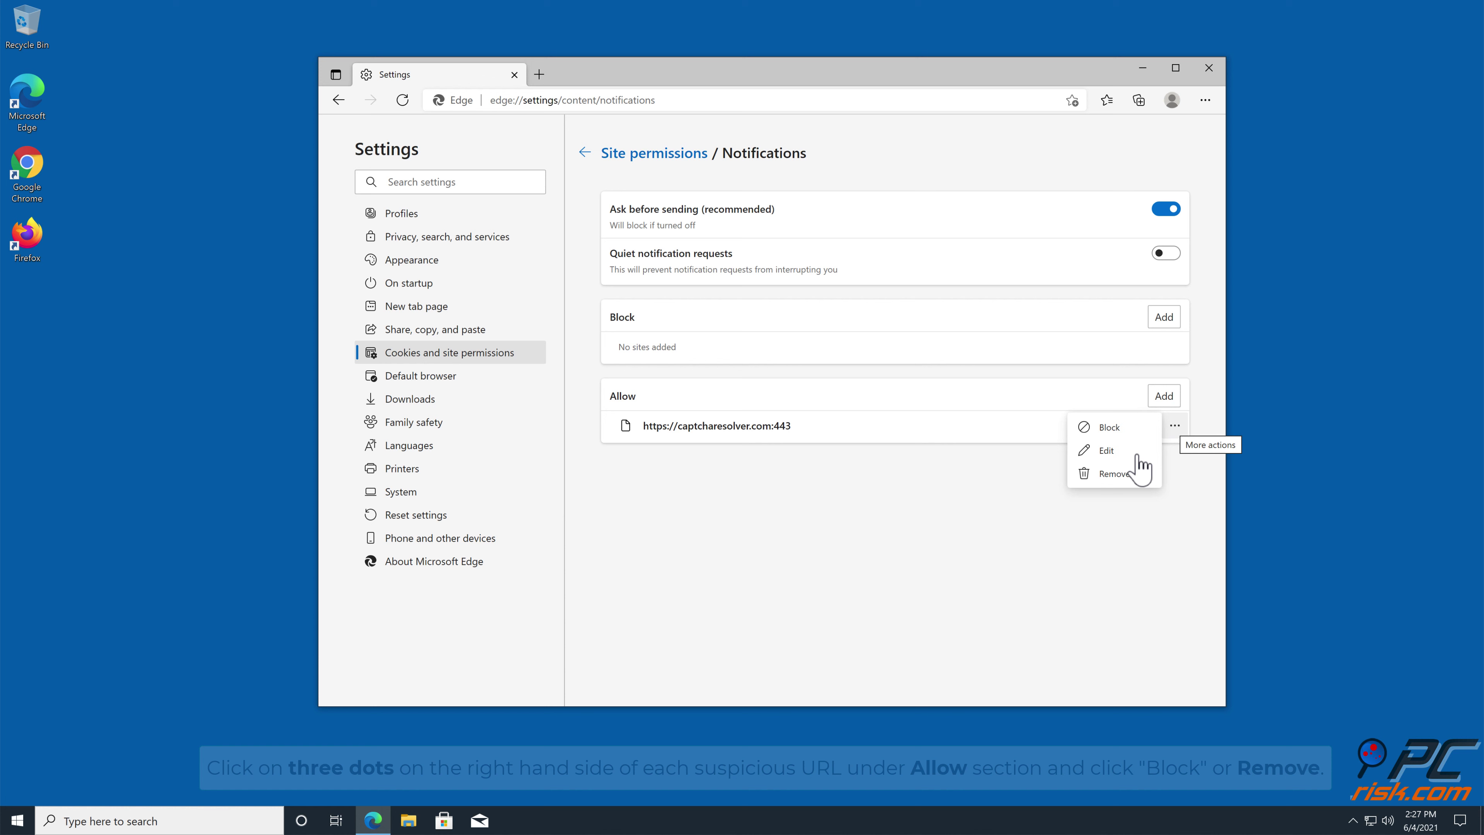
pyautogui.click(1114, 473)
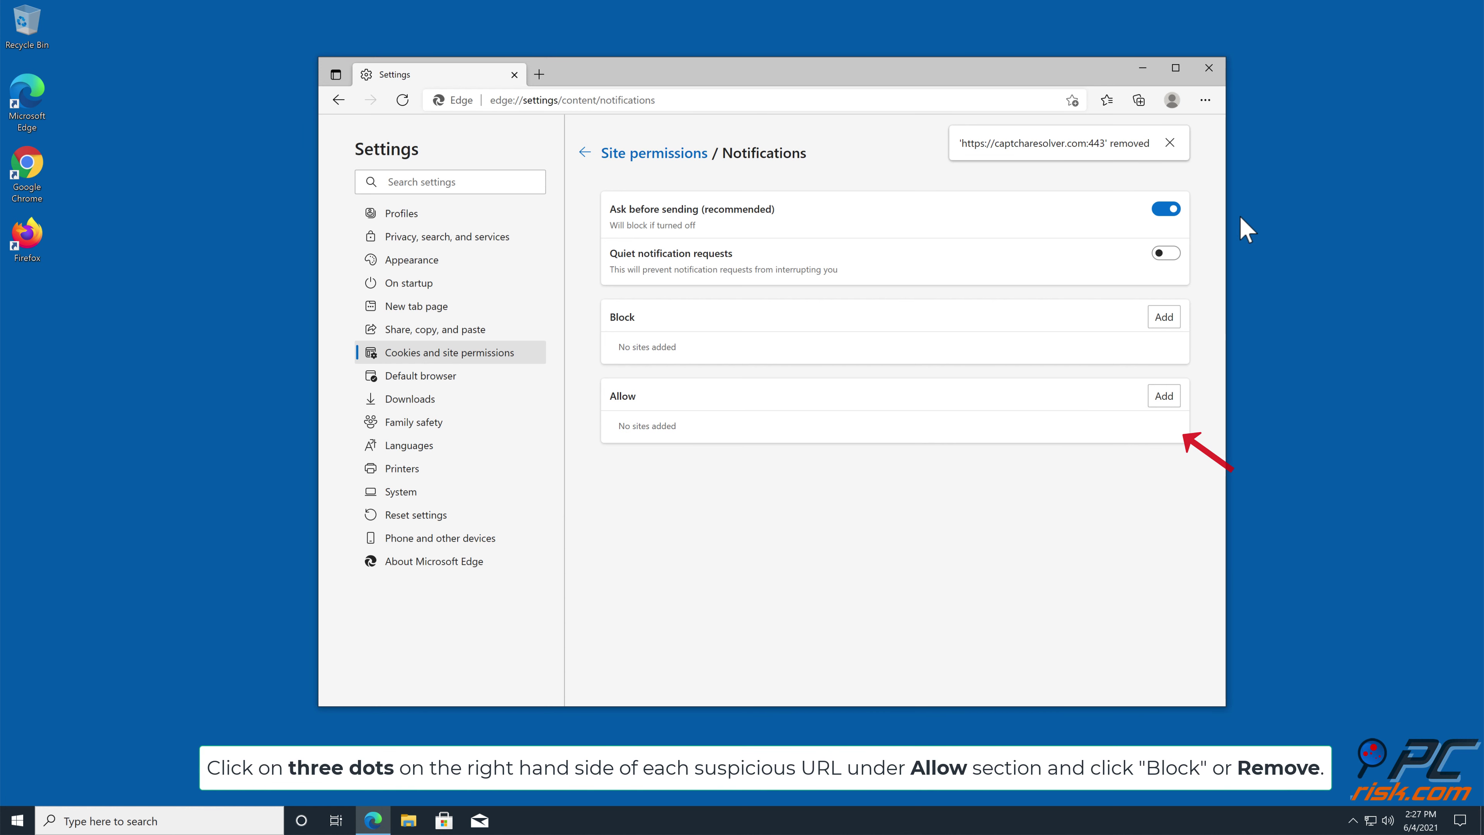
pyautogui.click(1208, 67)
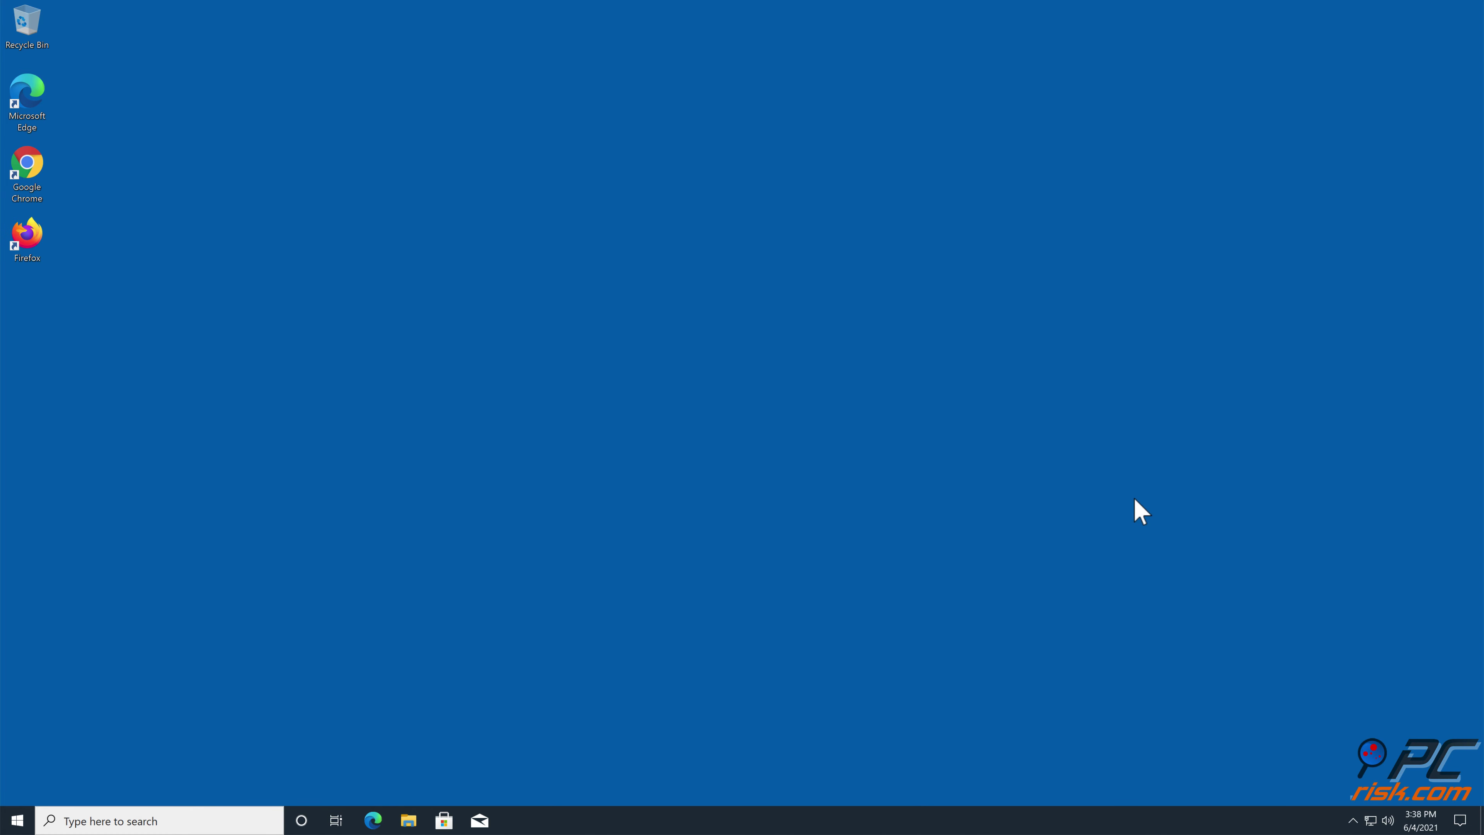
# Launch Firefox and go to Settings > Privacy & Security, down to the Permissions section.
pyautogui.doubleClick(39, 237)
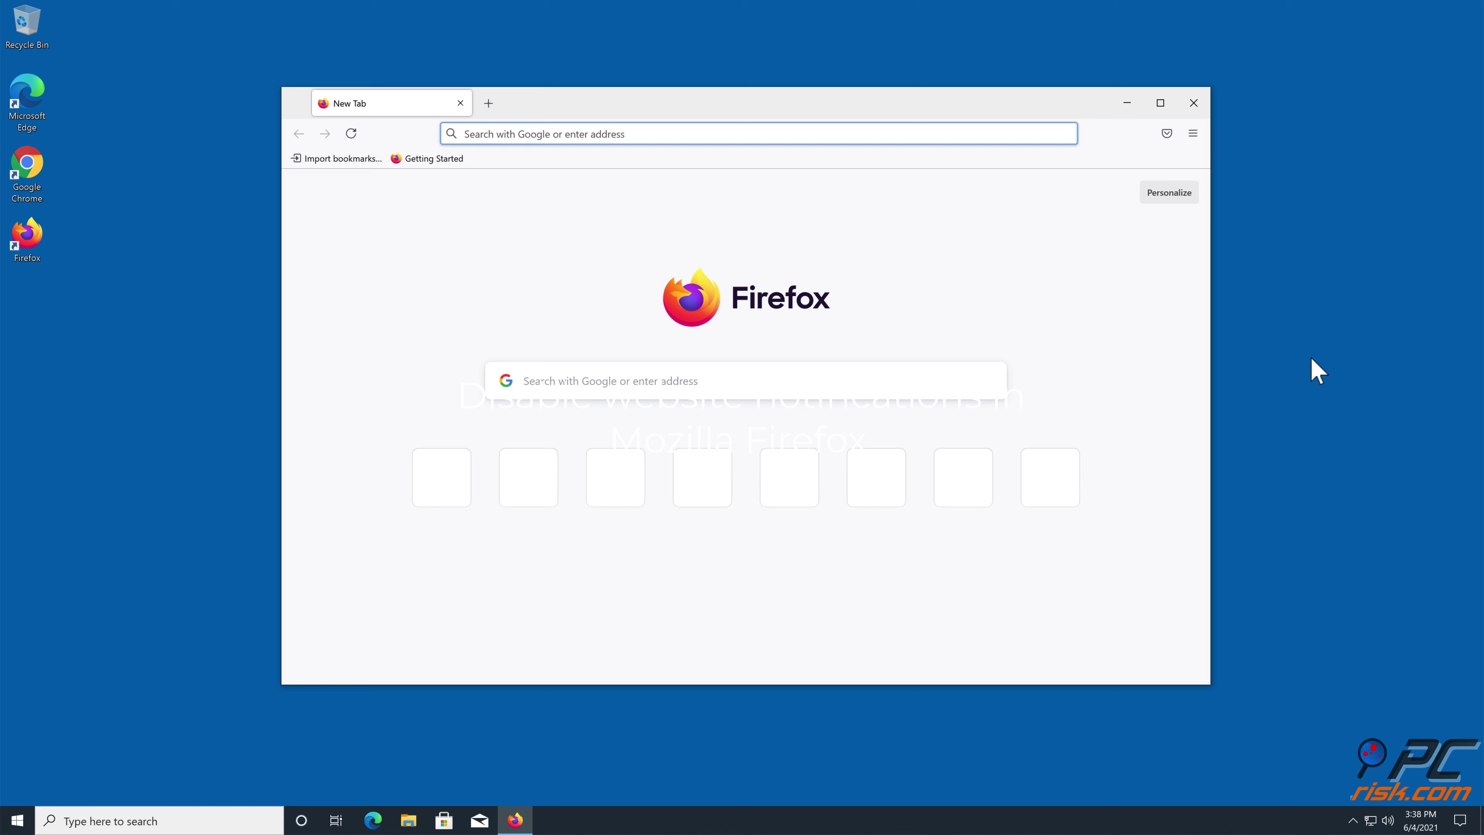
pyautogui.click(1194, 133)
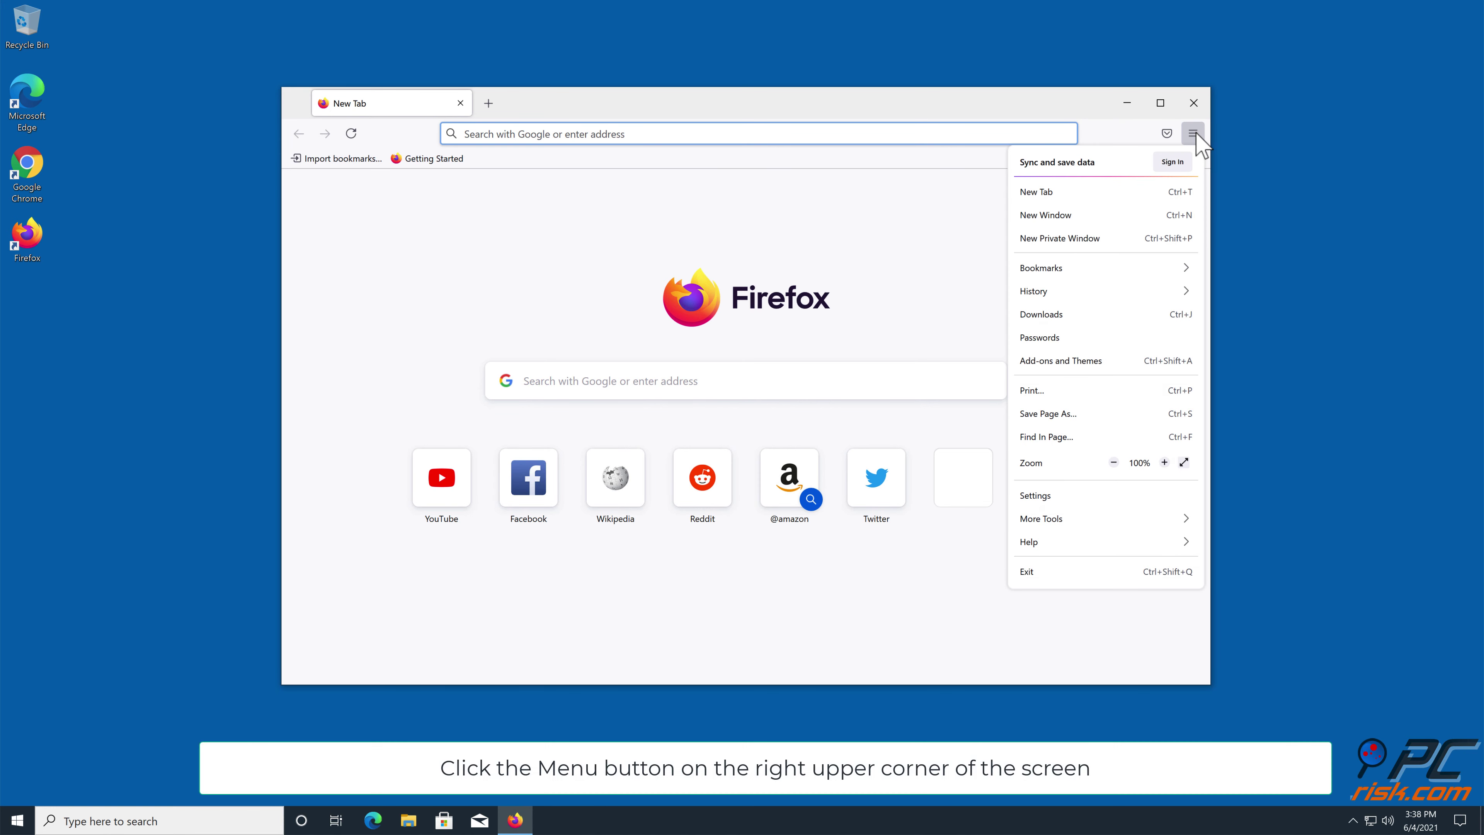
pyautogui.click(1038, 496)
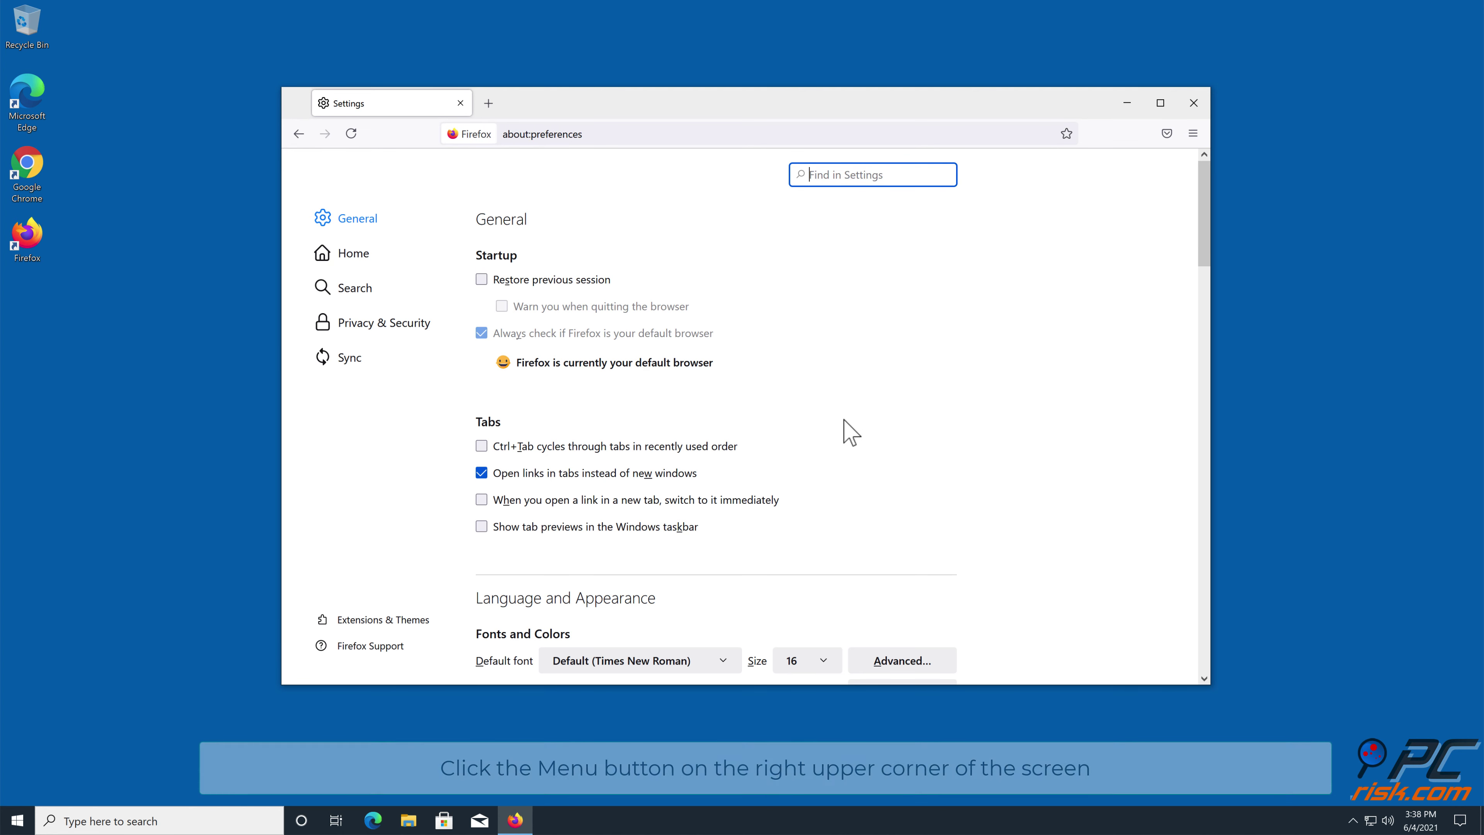
pyautogui.click(356, 323)
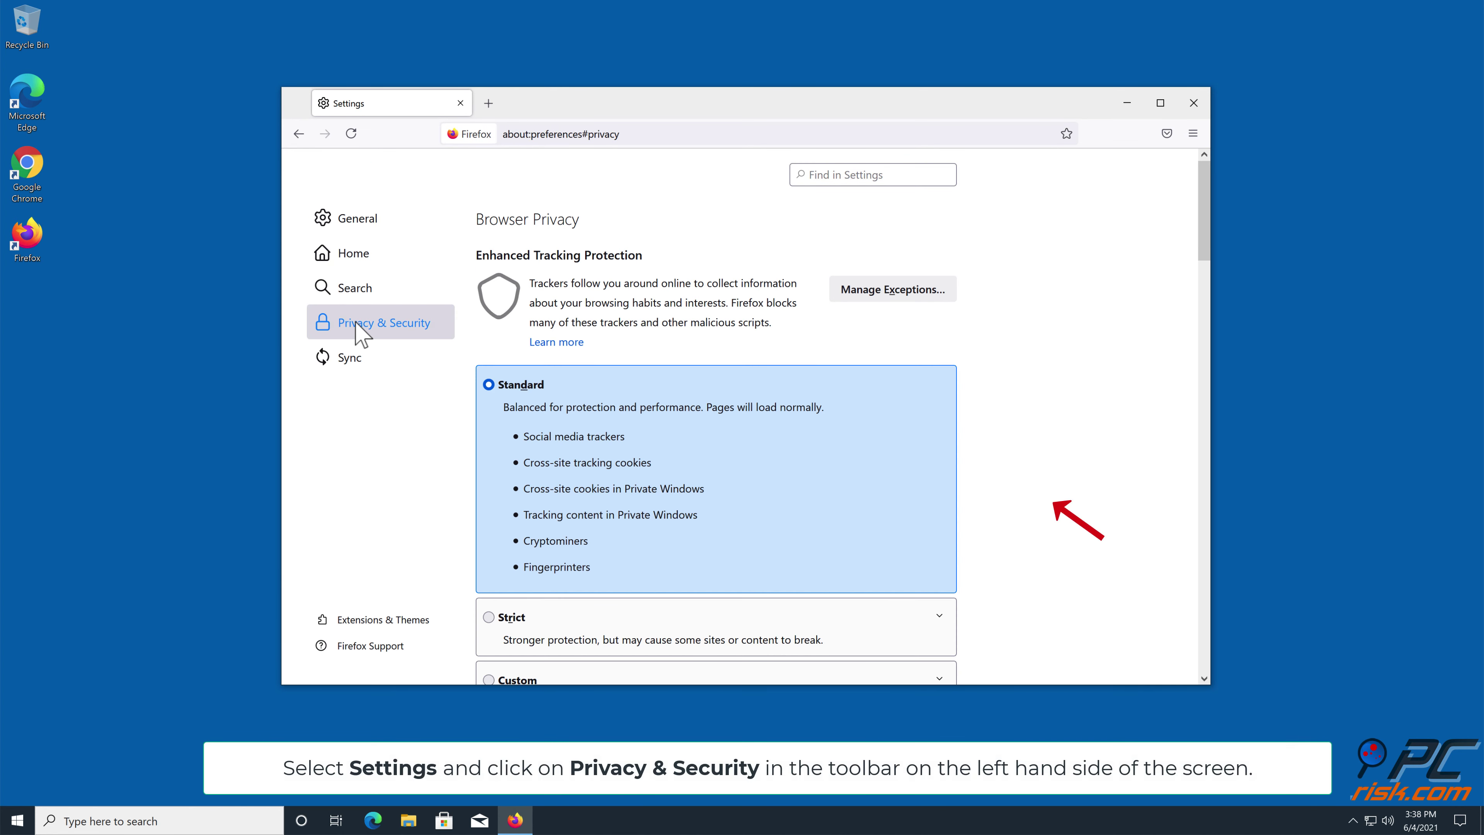
pyautogui.moveTo(1208, 207); pyautogui.dragTo(1183, 479)
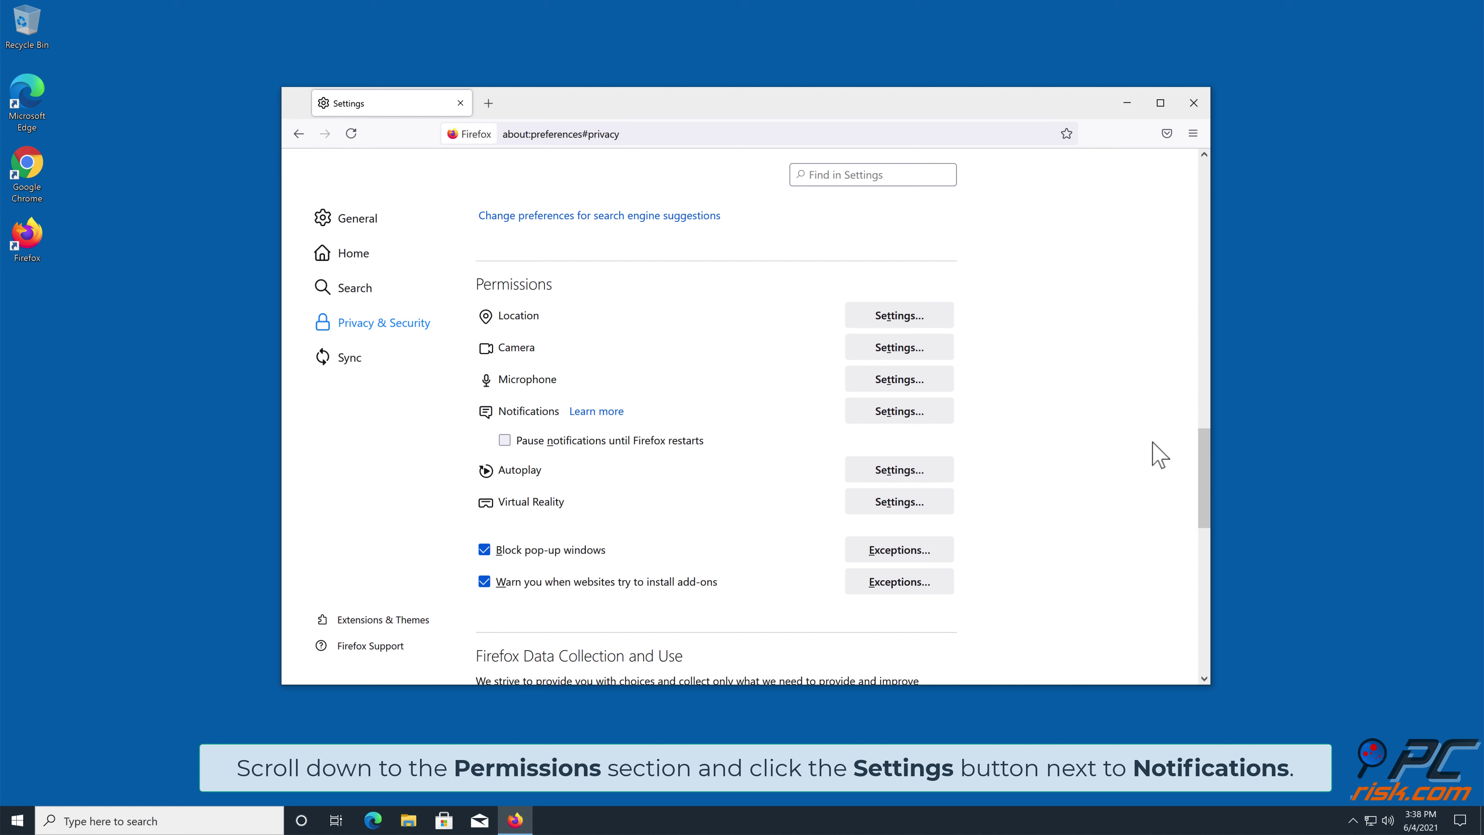
pyautogui.click(894, 414)
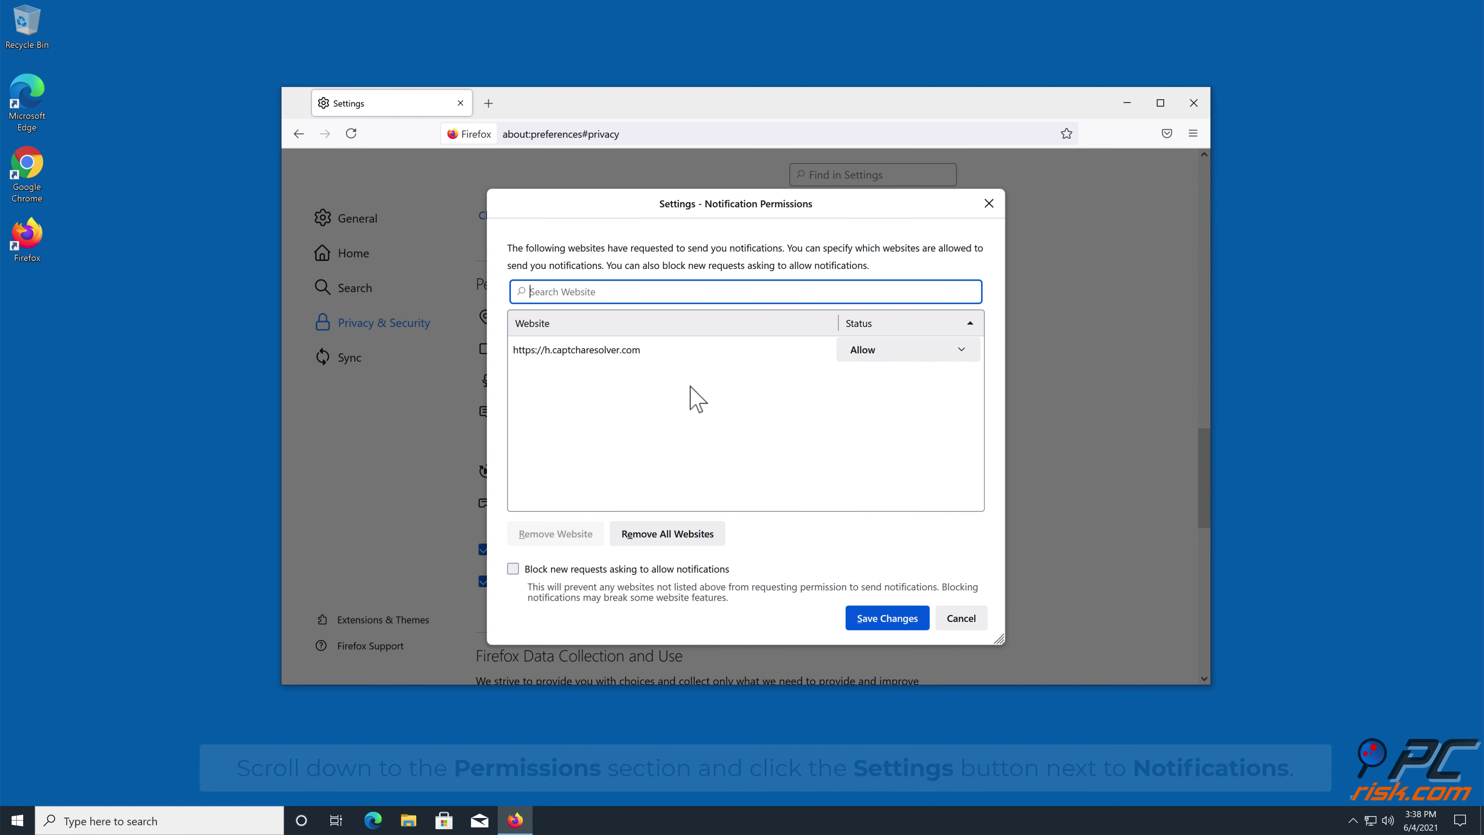
pyautogui.click(963, 356)
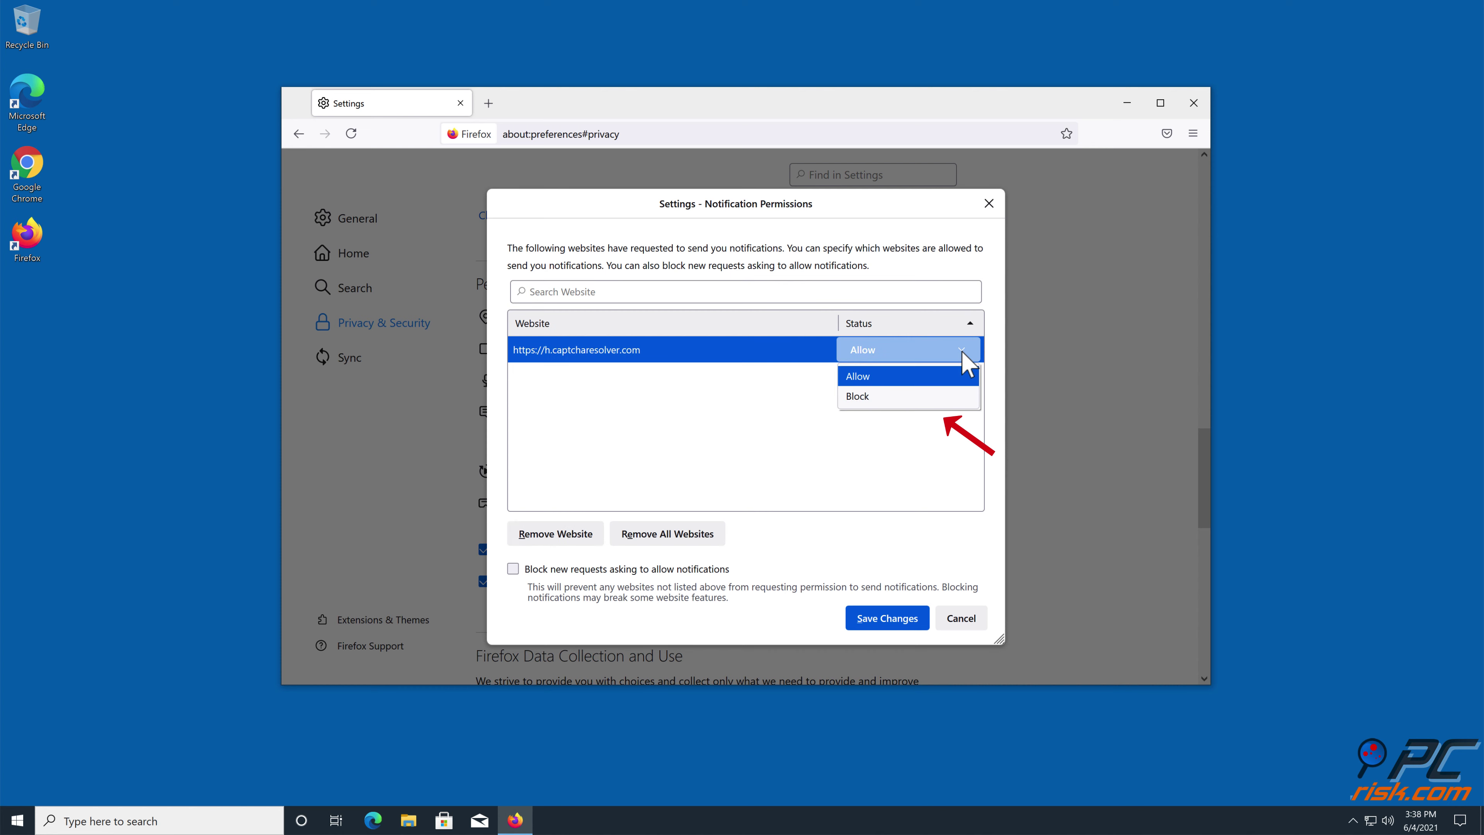
pyautogui.click(883, 398)
pyautogui.click(885, 620)
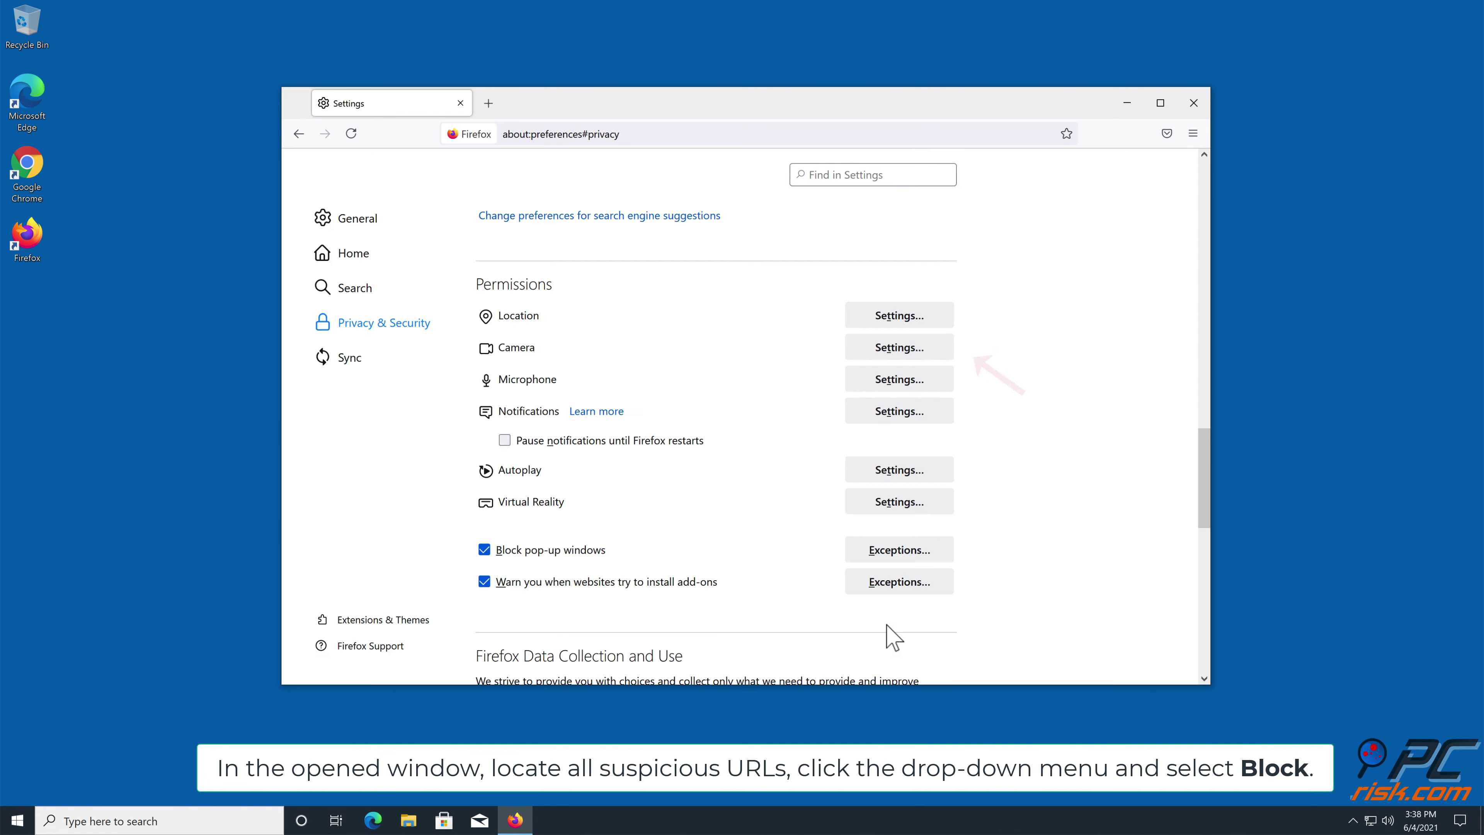